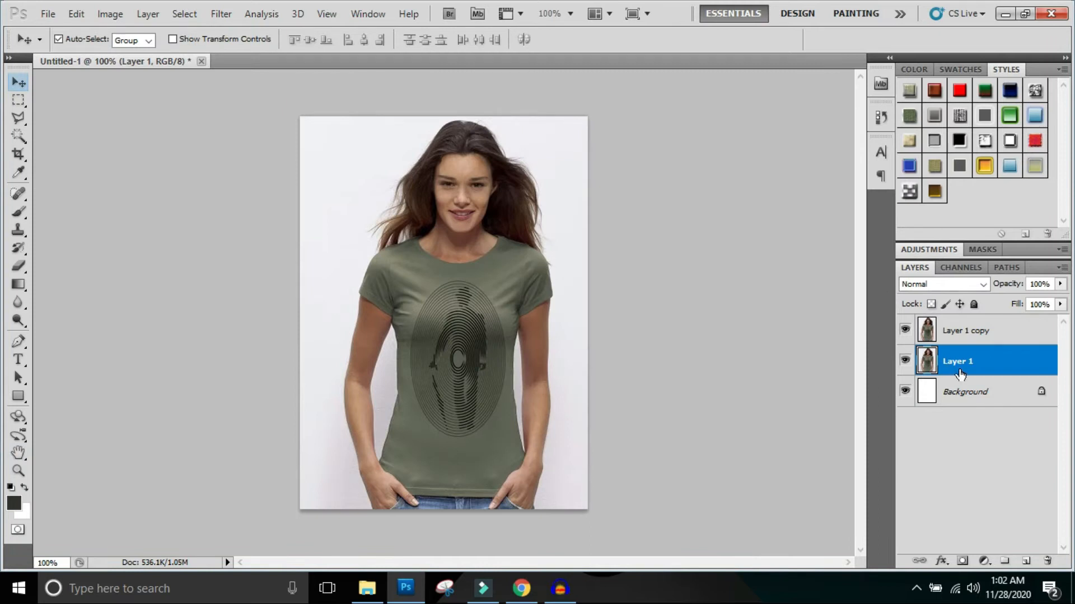
- Rename Layer 1 as original
double_click(960, 362)
text(original)
key(Return)
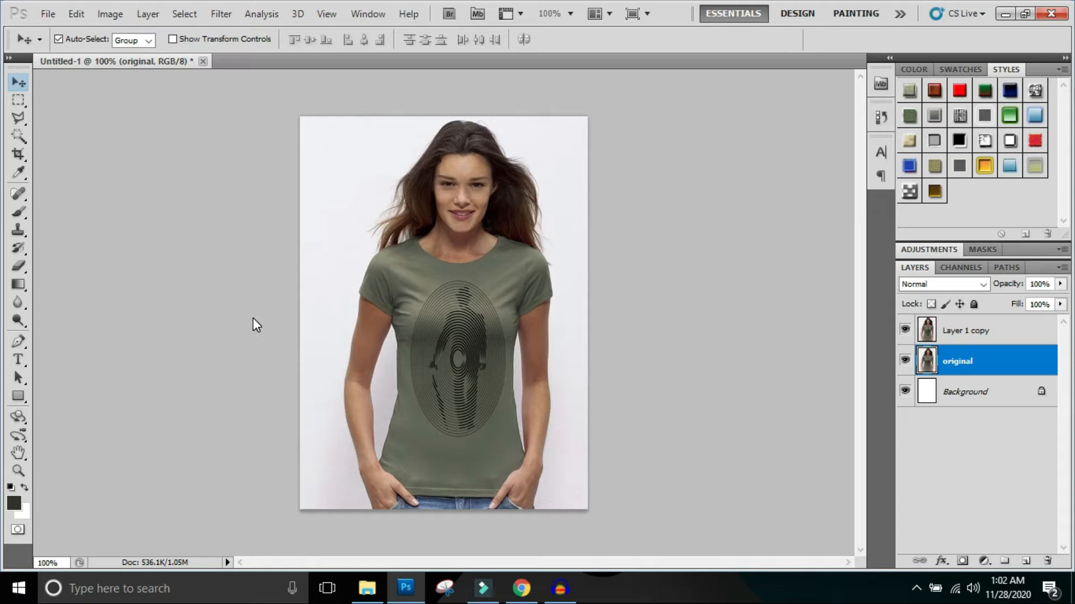
- Draw a closed curved practice path across the hair and shoulder with the Pen tool, load it as a selection and deselect it
click(18, 344)
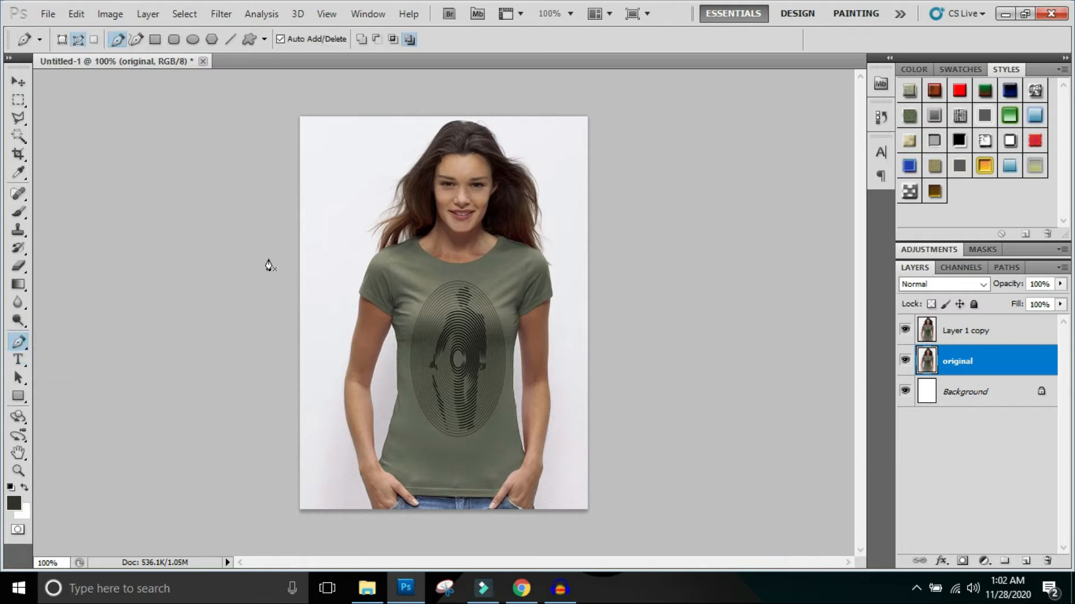
click(366, 205)
drag(449, 227, 462, 287)
click(382, 303)
drag(382, 307, 352, 357)
drag(303, 301, 361, 193)
click(365, 206)
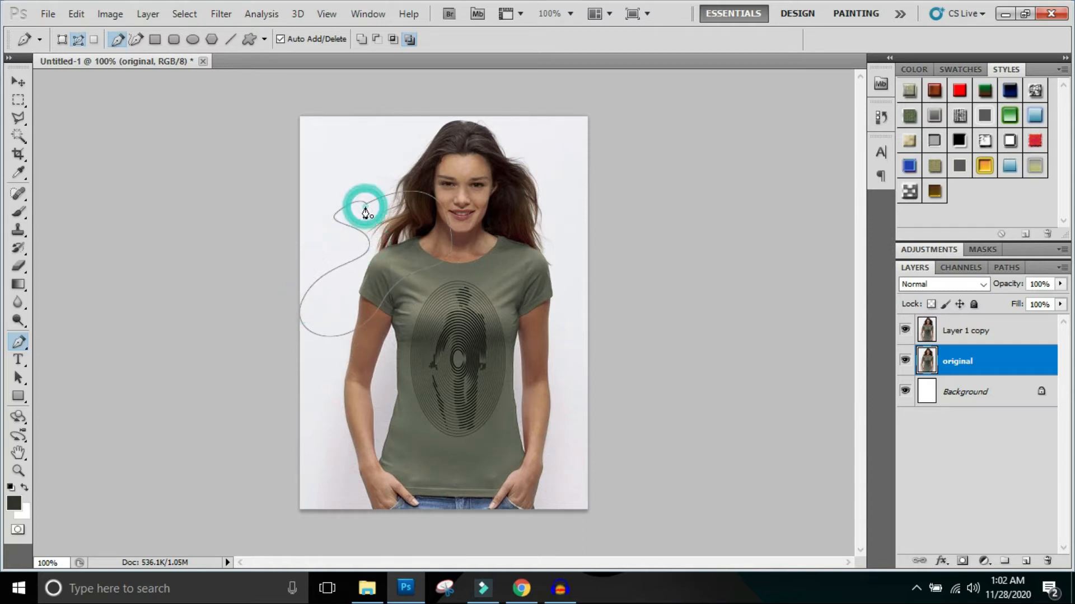
key(ctrl+Return)
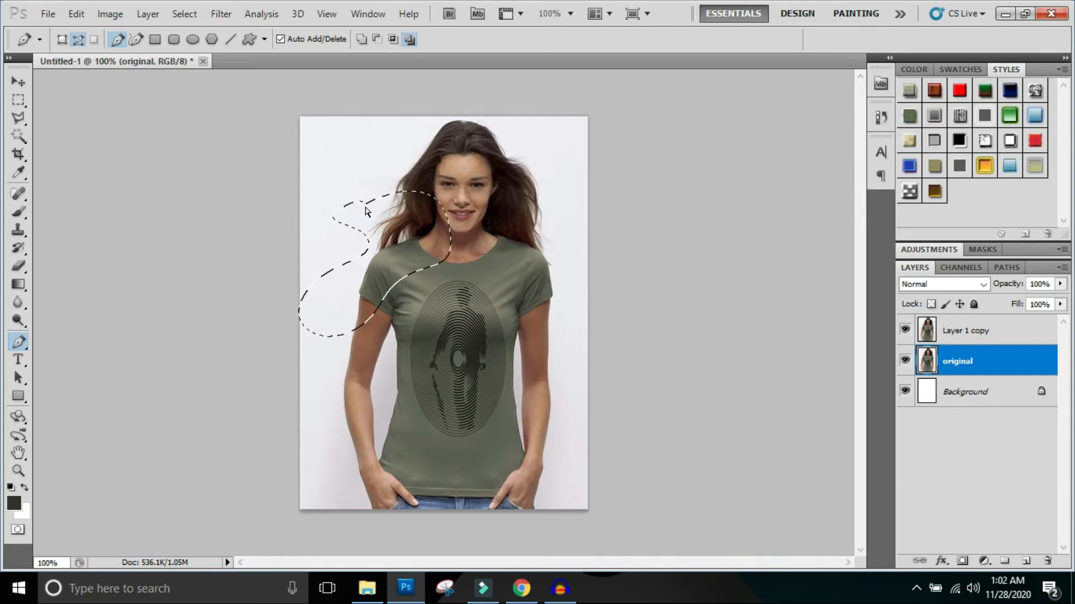
key(ctrl+d)
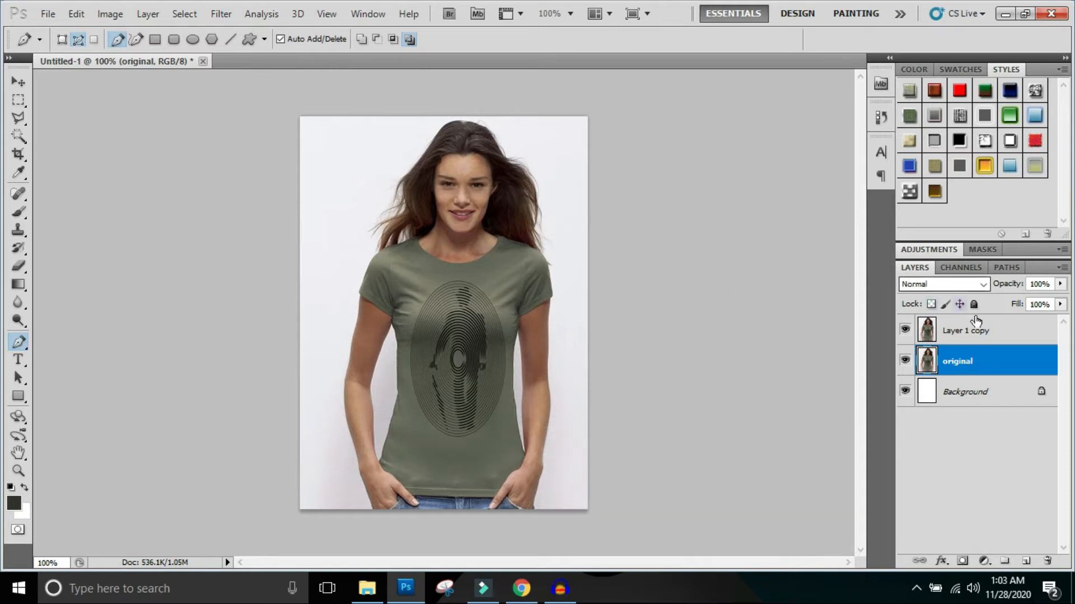
- On Layer 1 copy, start a Pen tool path at the image's right-hand armpit and trace the shirt's side edge down to the waist
click(1005, 334)
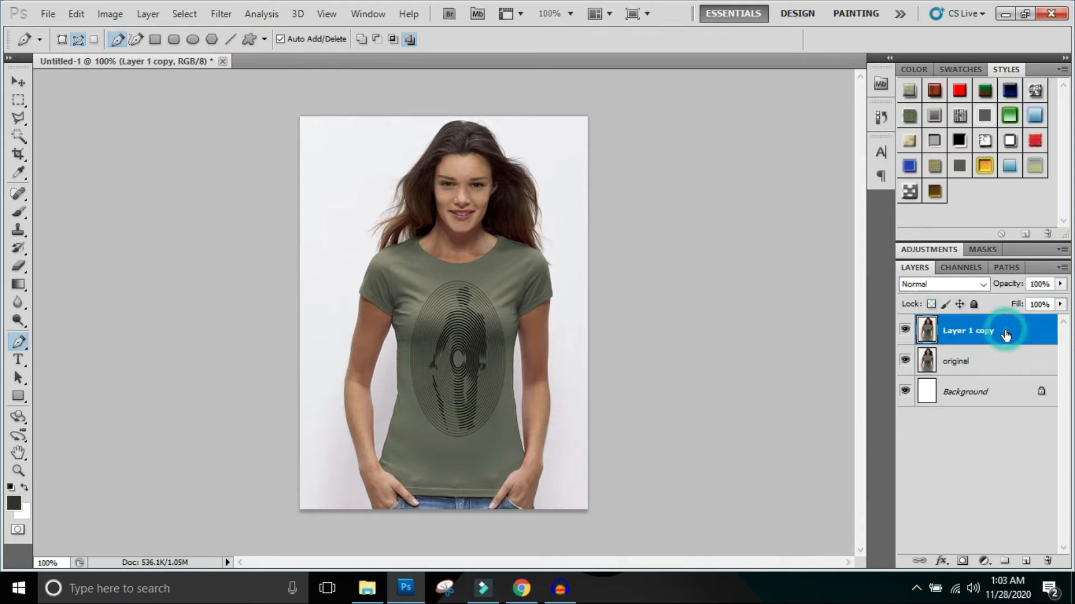
click(414, 290)
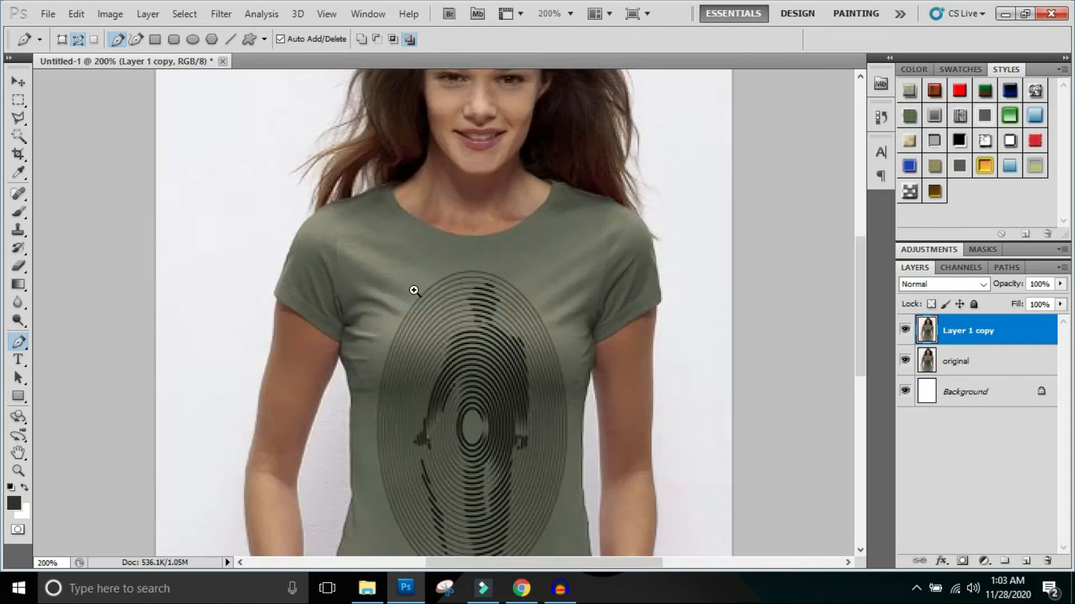
click(352, 247)
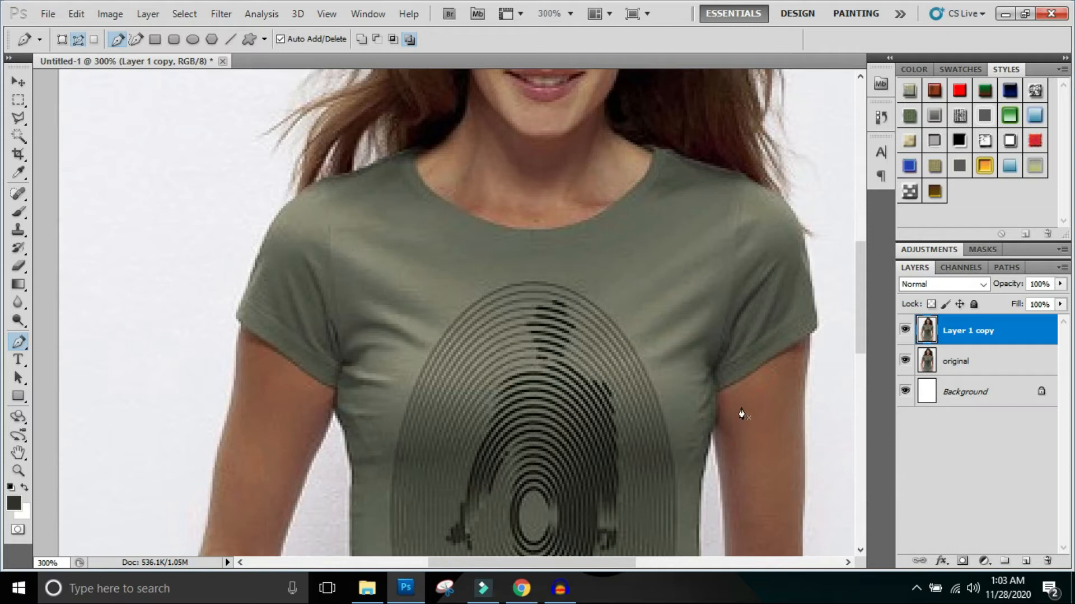
click(716, 392)
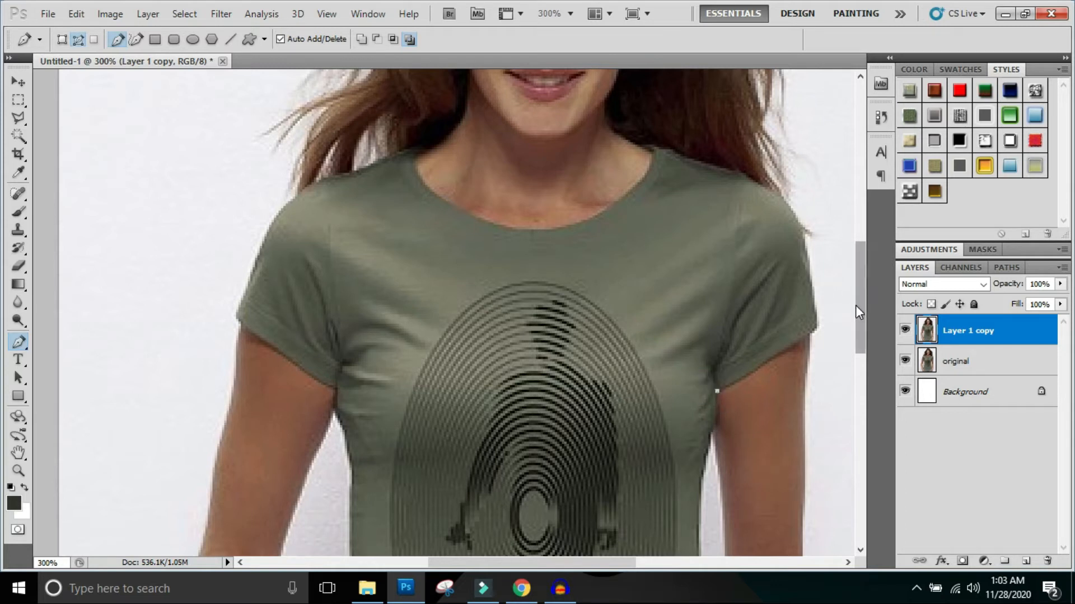
drag(855, 304, 858, 317)
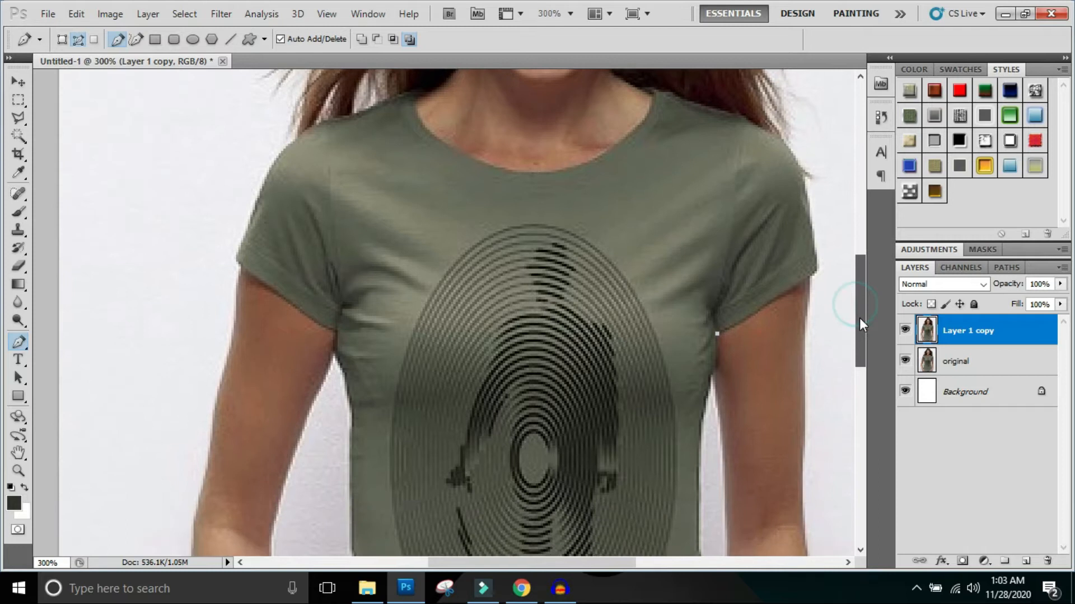
click(707, 394)
drag(699, 413, 695, 421)
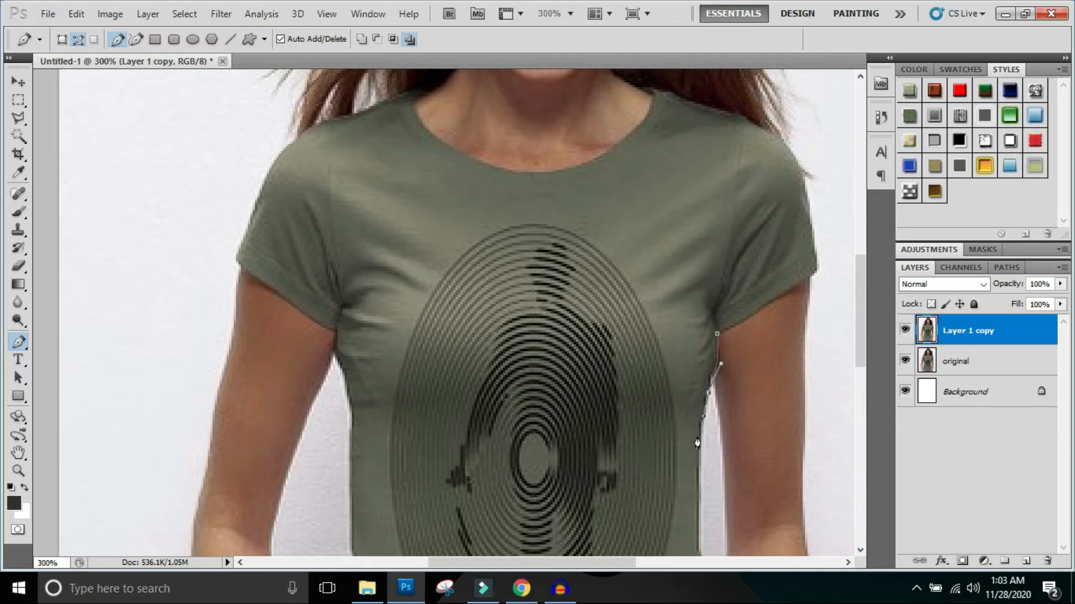
drag(696, 481, 686, 511)
key(Delete)
drag(699, 467, 697, 498)
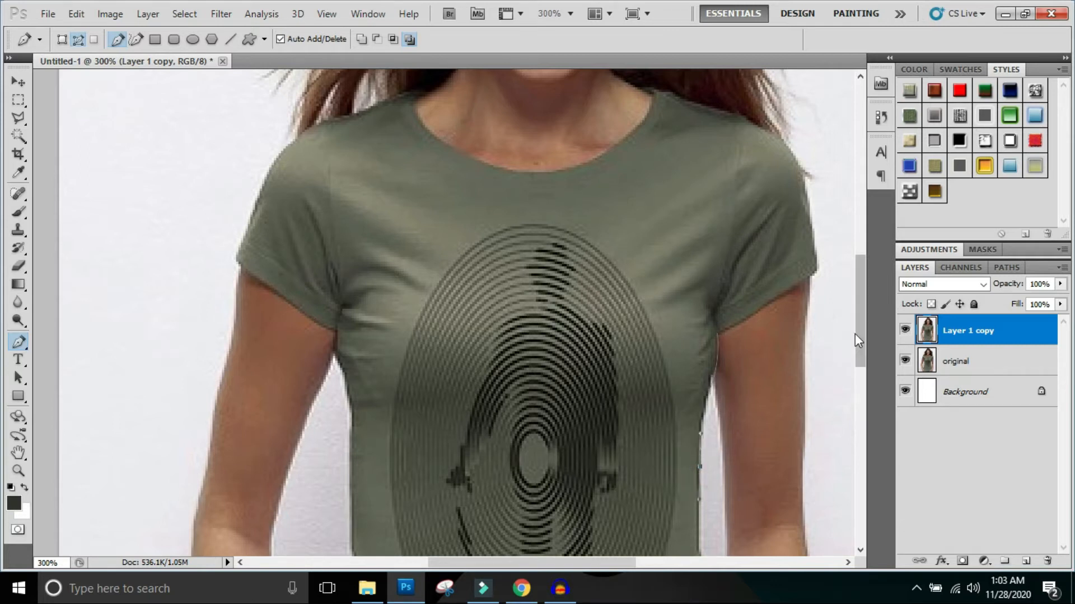
- Continue the path down the shirt's right-hand side edge from the waist to the wrist and turn inward there
drag(856, 325, 855, 382)
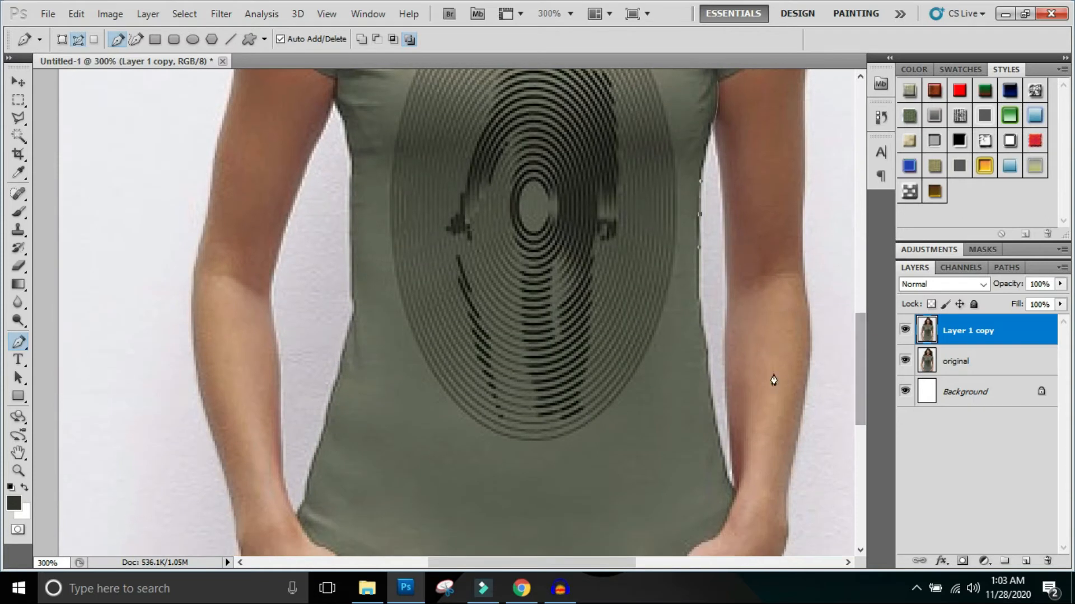
drag(709, 369, 718, 426)
click(734, 495)
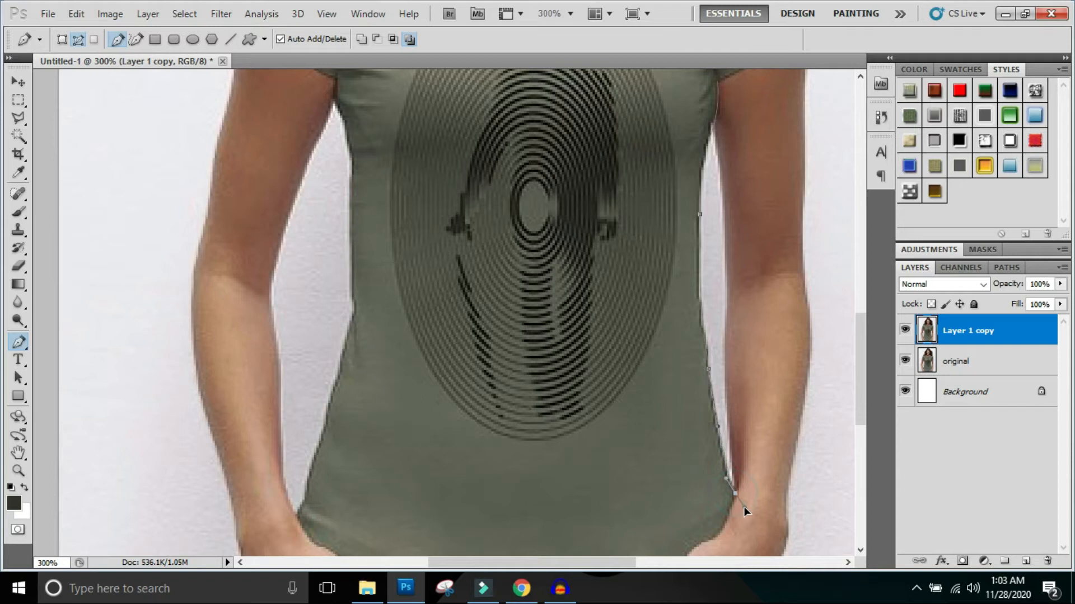
drag(727, 514, 728, 515)
- Continue the path around the right-hand wrist and thumb, and along the shirt's bottom hem above the jeans
drag(864, 371, 861, 415)
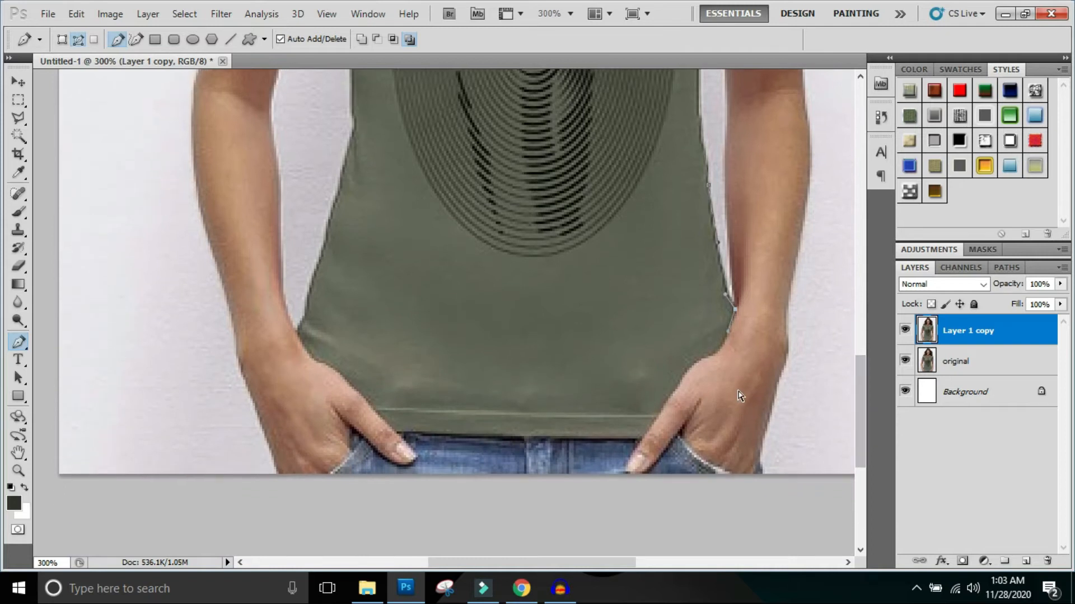
scroll(739, 391, up, 2)
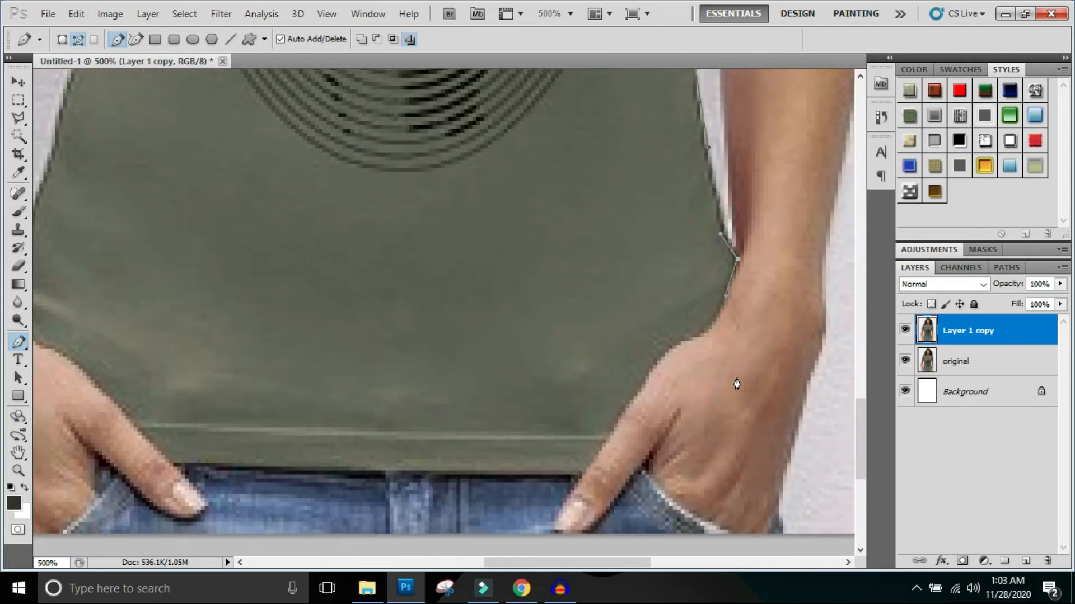
click(688, 341)
mouse_move(656, 354)
mouse_down()
mouse_move(650, 361)
mouse_move(653, 348)
mouse_up()
click(664, 348)
drag(643, 382, 627, 406)
drag(580, 476, 538, 476)
drag(273, 468, 223, 466)
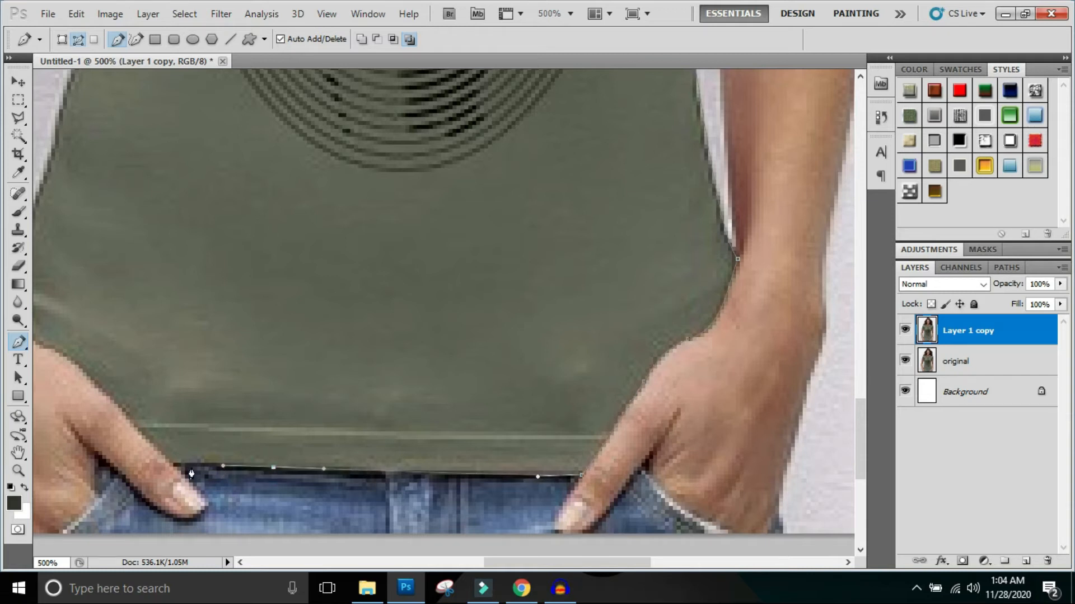
- Extend the path from the hem around the image's left-hand thumb and wrist, and onto the shirt's left-hand side edge
drag(240, 562, 239, 563)
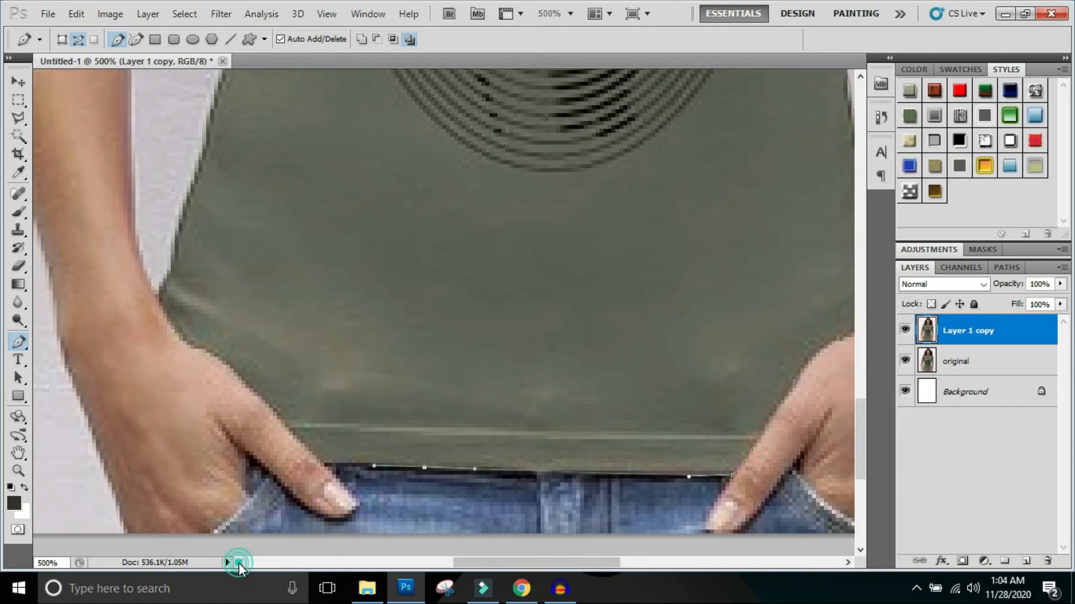
click(324, 468)
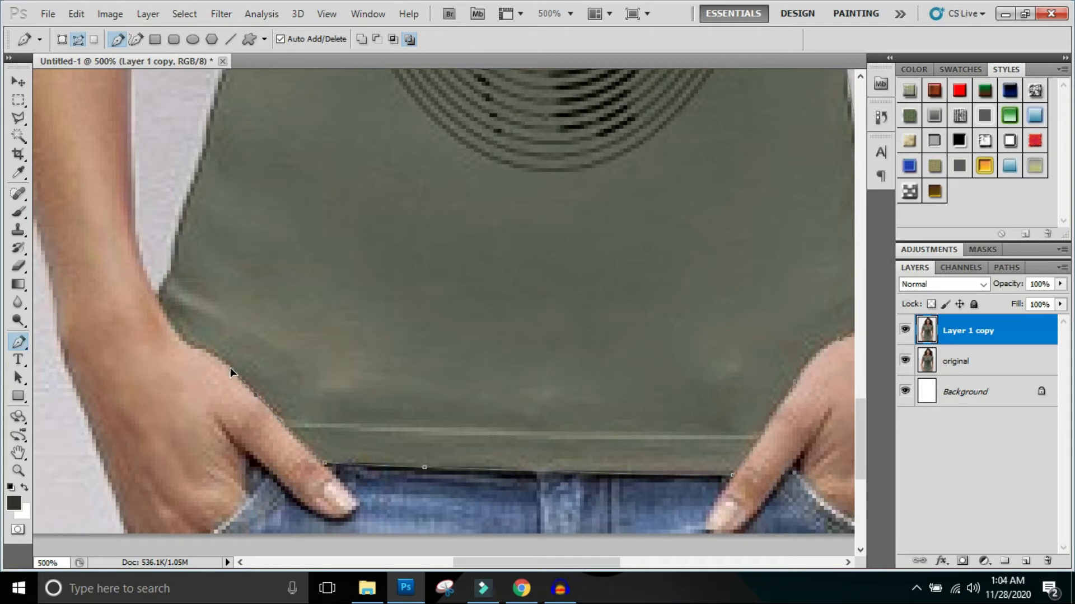
click(198, 350)
drag(183, 345, 187, 347)
mouse_move(157, 302)
mouse_down()
mouse_move(145, 267)
mouse_move(130, 260)
mouse_move(142, 281)
mouse_move(161, 283)
mouse_up()
click(169, 279)
mouse_move(177, 230)
mouse_down()
mouse_move(189, 218)
mouse_move(179, 217)
mouse_up()
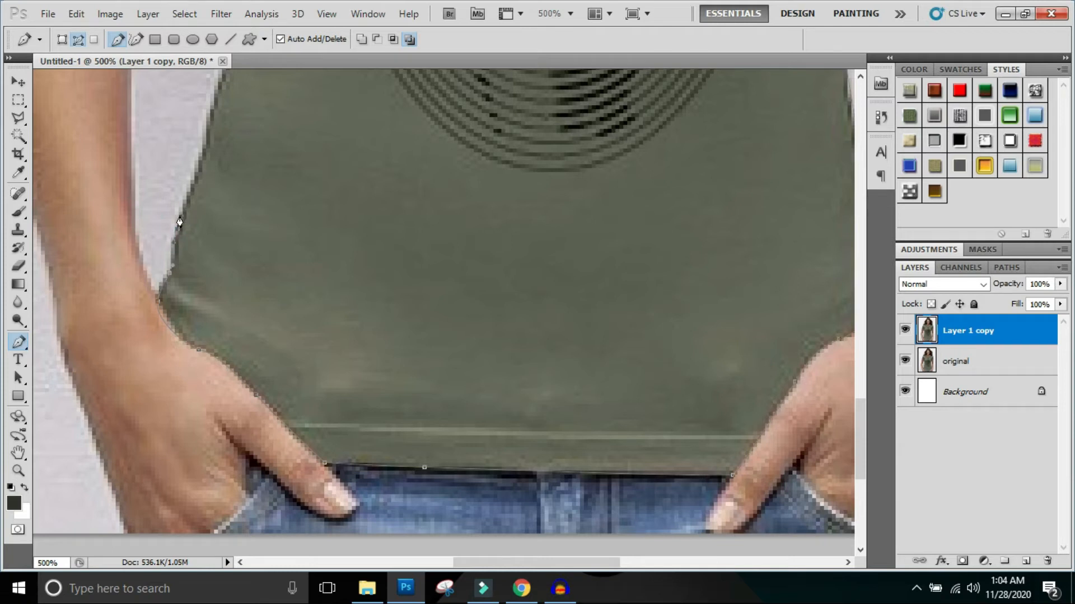
click(860, 77)
click(861, 77)
click(860, 77)
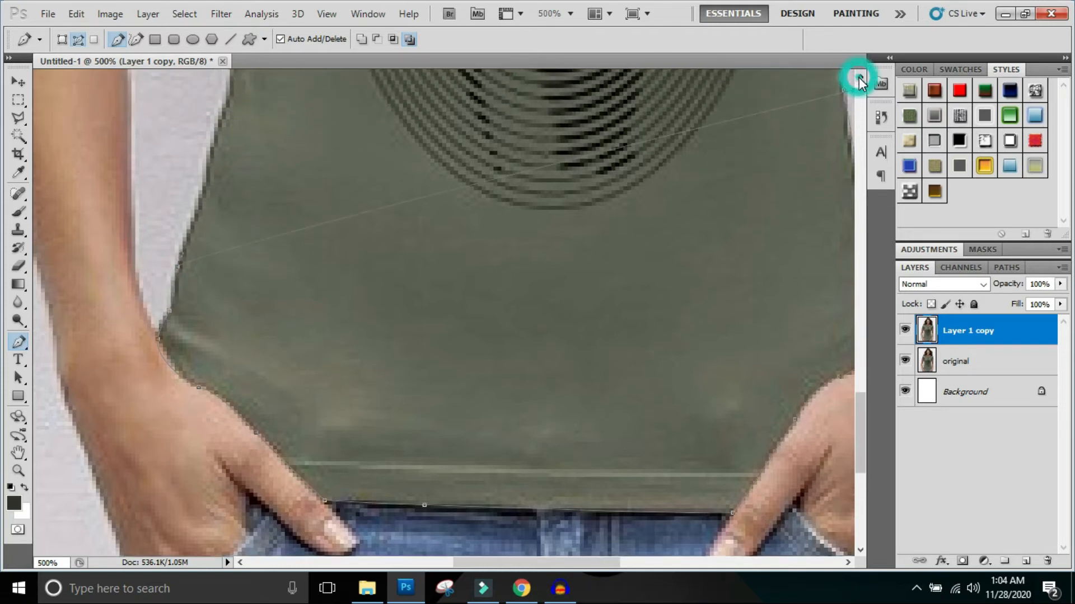
key(ctrl+z)
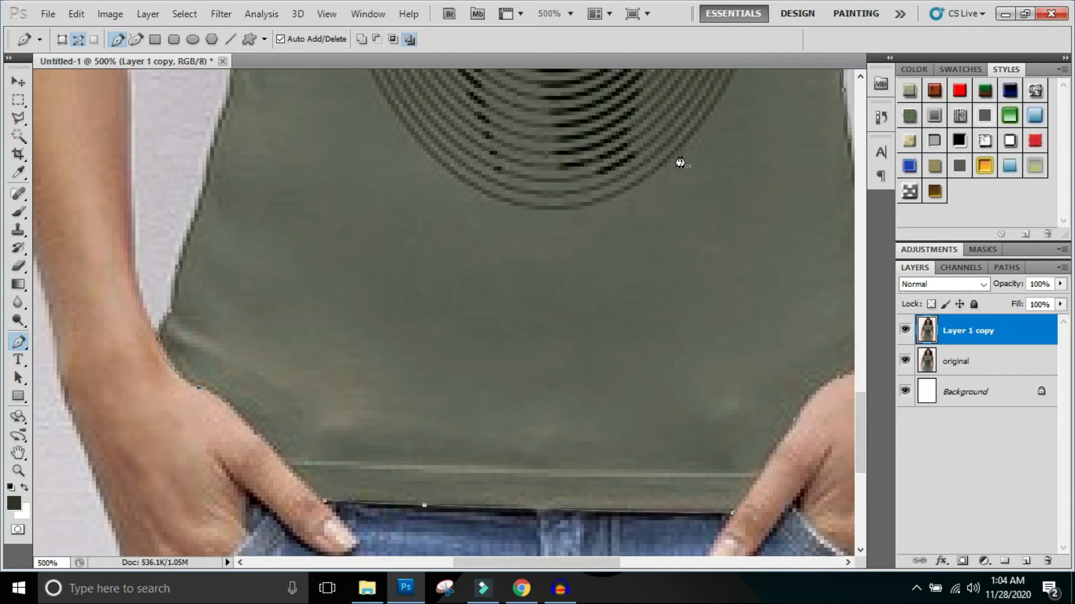
click(197, 213)
drag(200, 197, 205, 187)
key(ctrl+z)
key(ctrl+alt+z)
key(ctrl+alt+z)
- Trace the path up the shirt's left-hand side edge from above the wrist to the bend at the waist
click(197, 199)
click(194, 220)
click(211, 150)
click(227, 104)
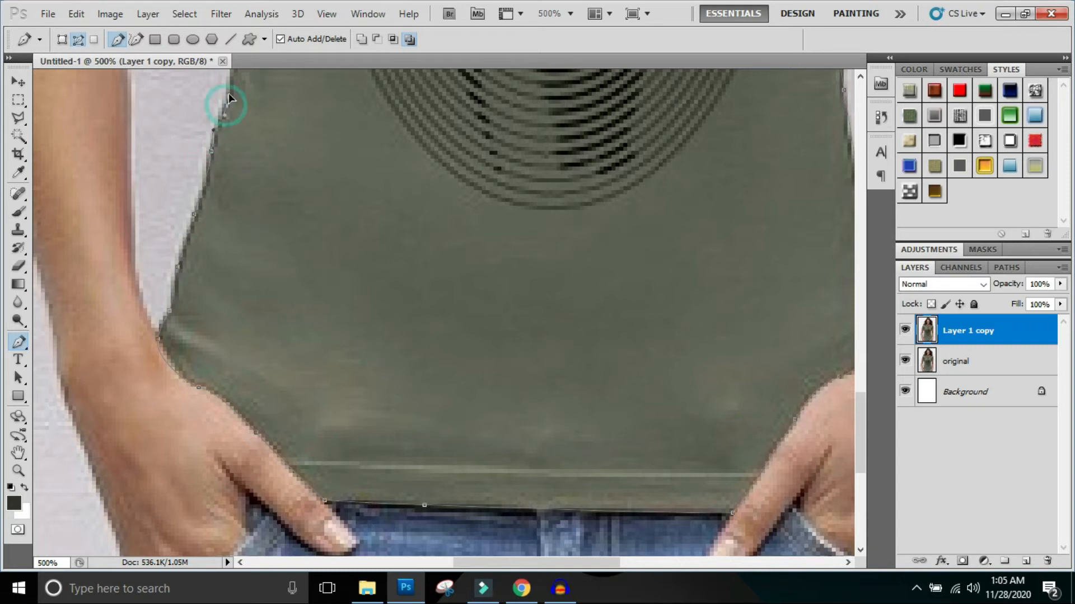
click(862, 78)
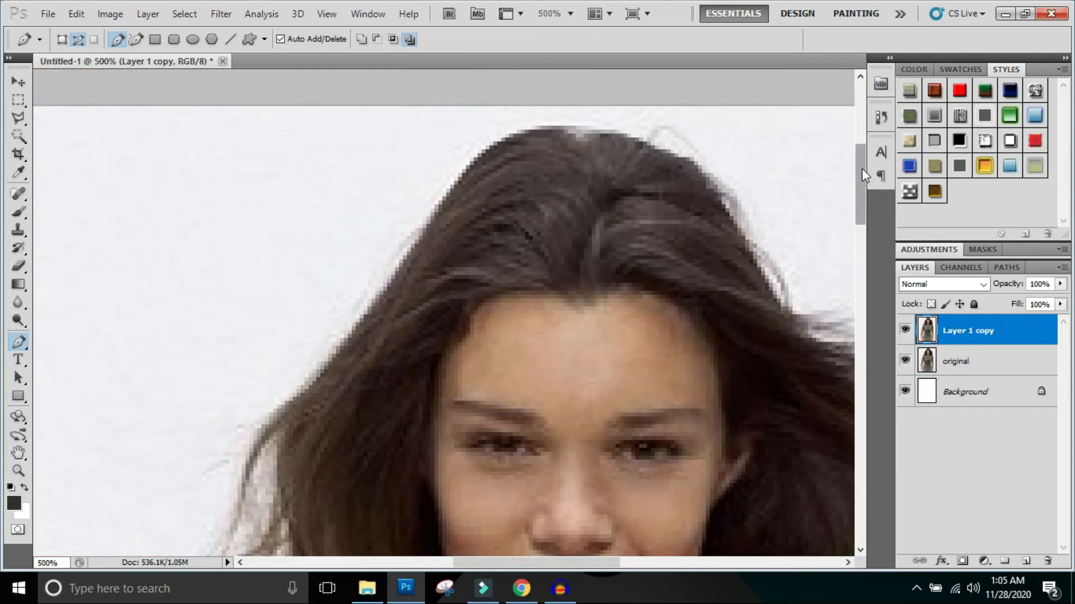
drag(863, 163, 863, 384)
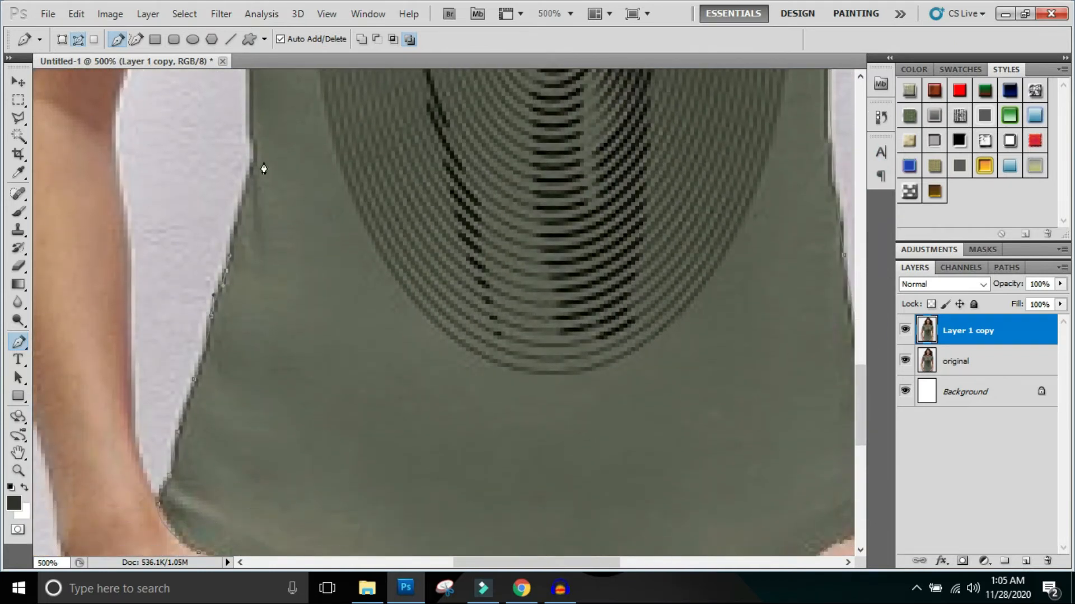
click(250, 177)
click(254, 159)
- Continue the path from the waist bend up the left-hand side edge to the inner corner of the sleeve at the armpit
click(858, 77)
click(858, 77)
click(859, 77)
click(859, 77)
click(859, 77)
click(859, 77)
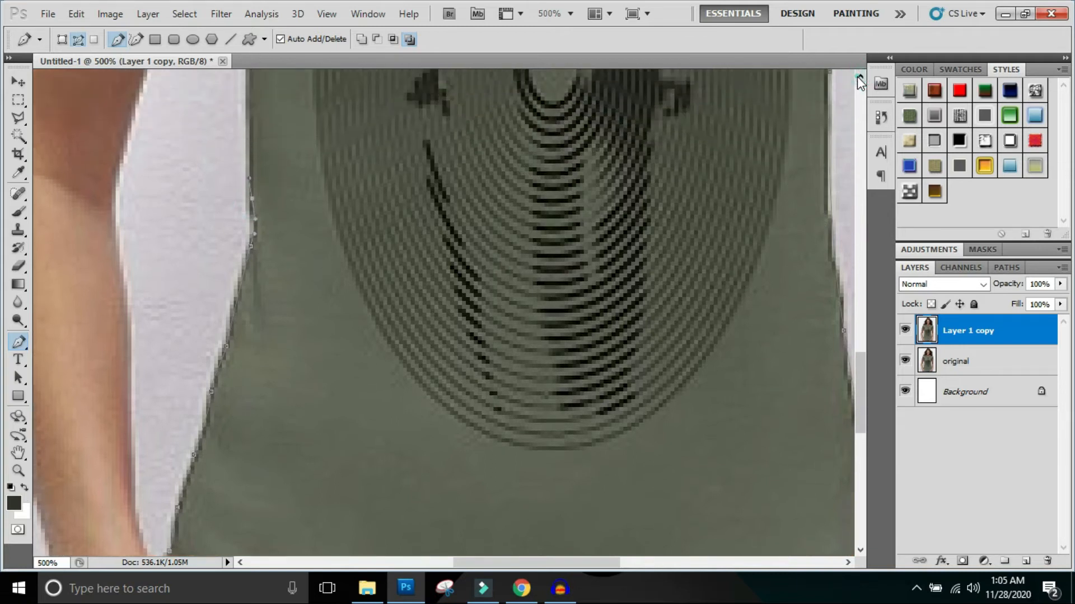
click(858, 77)
click(859, 78)
click(857, 88)
click(857, 92)
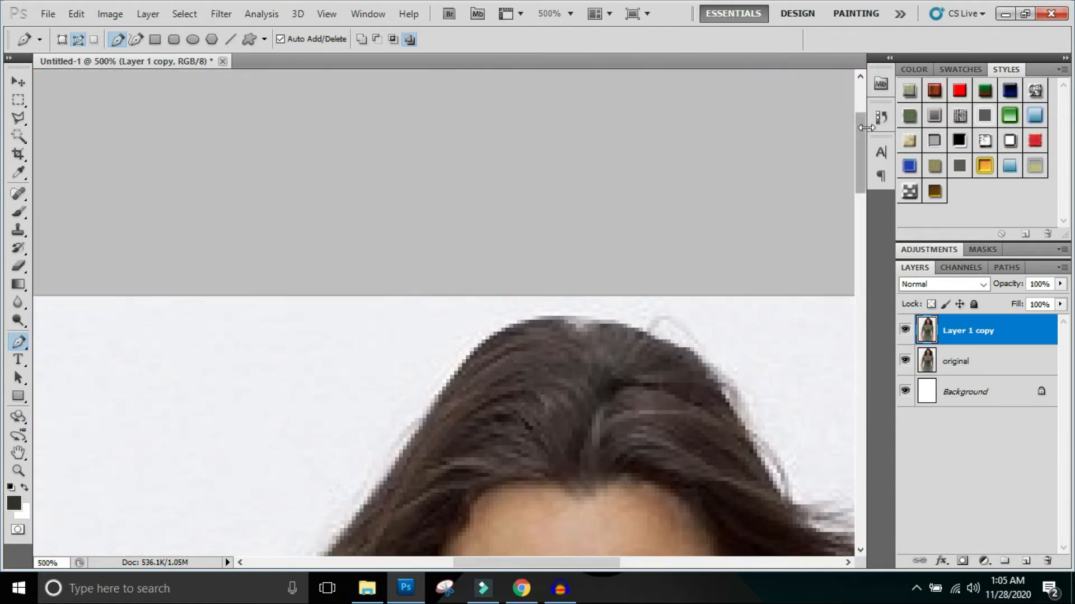
drag(860, 132, 845, 323)
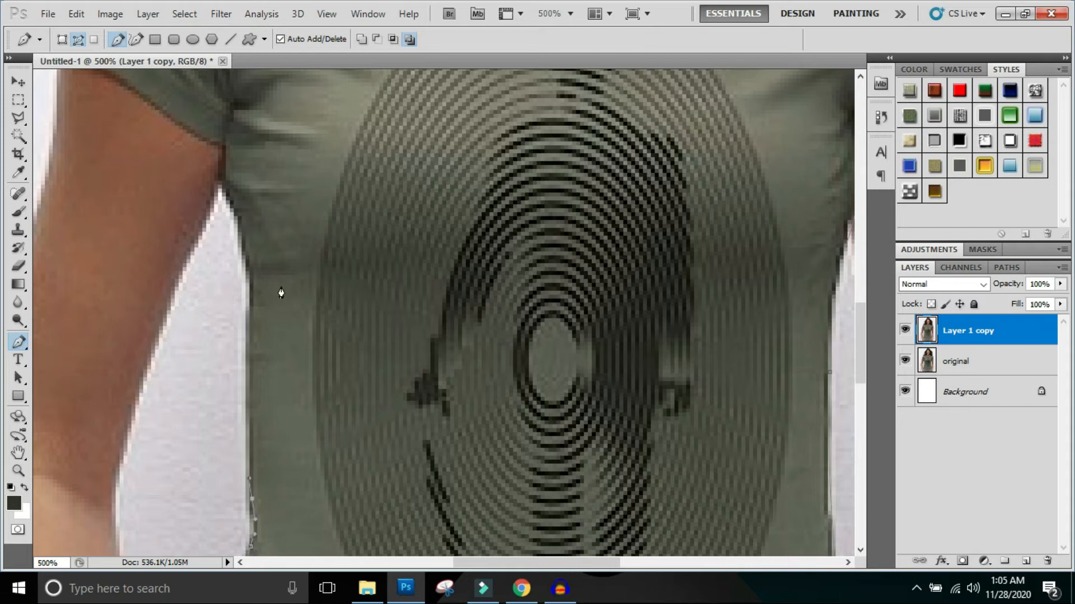
drag(249, 318, 251, 277)
click(242, 236)
drag(223, 181, 219, 161)
click(224, 145)
- Trace the path along the left-hand sleeve's hem from the armpit to its outer corner
drag(185, 132, 163, 119)
click(860, 76)
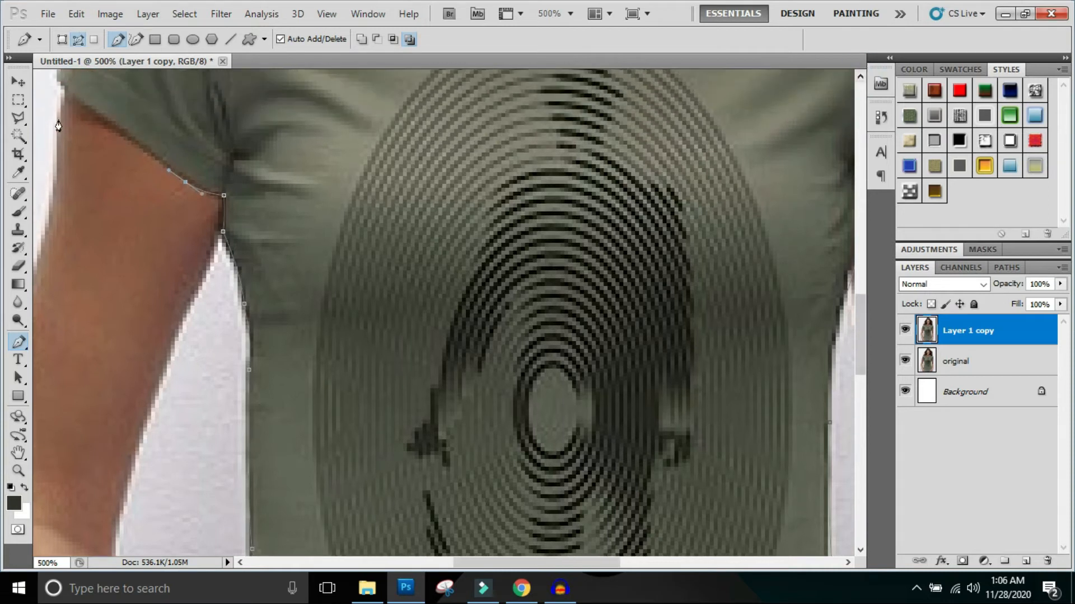
drag(119, 135, 93, 117)
click(64, 90)
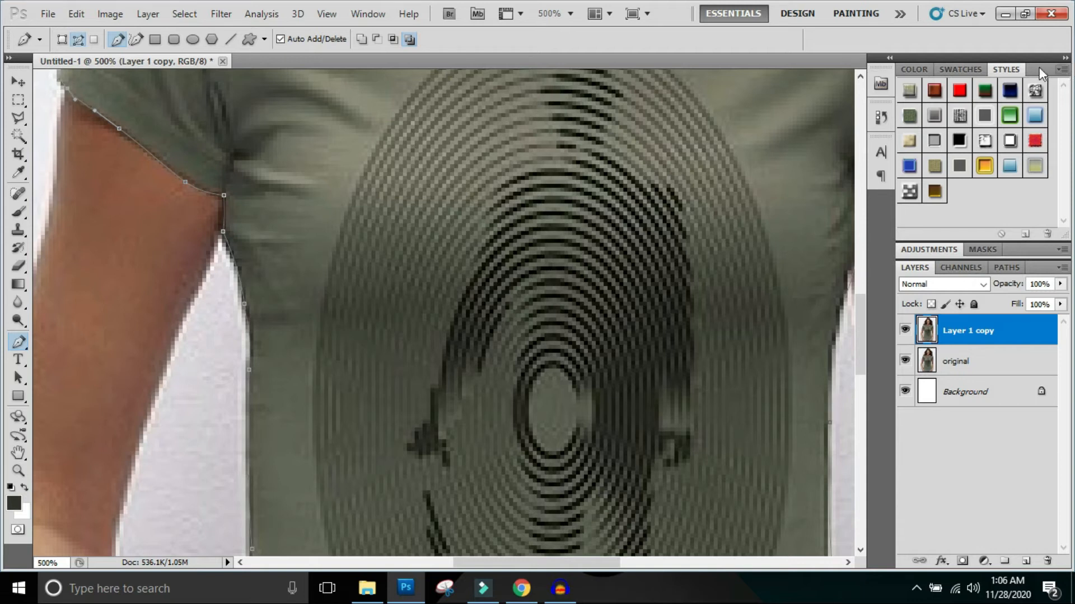
- Continue the path from the left-hand sleeve's outer hem corner up the sleeve's outer edge towards the shoulder
click(859, 76)
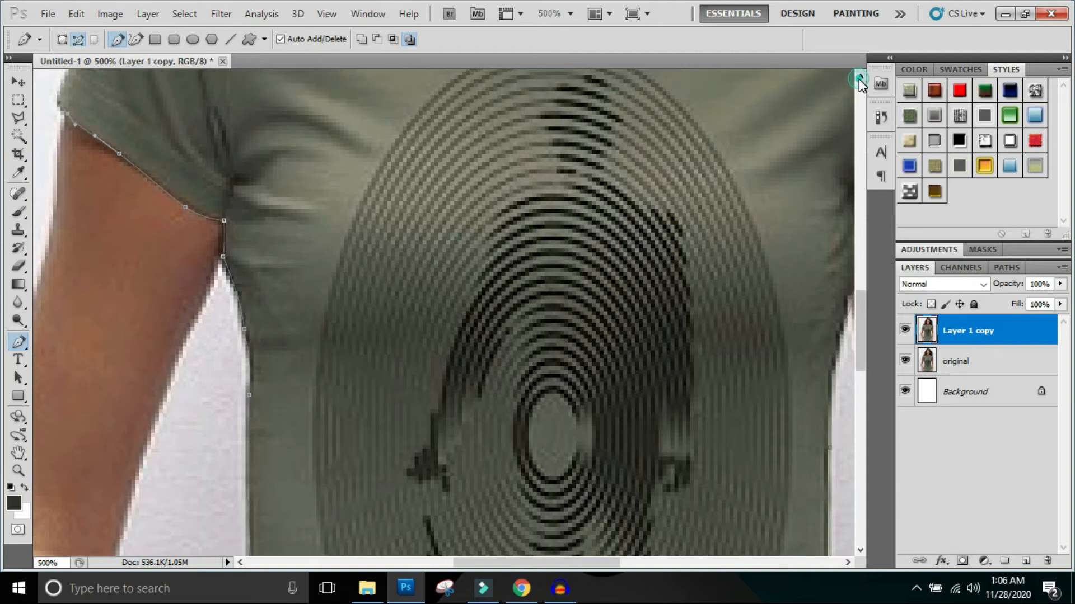
click(860, 77)
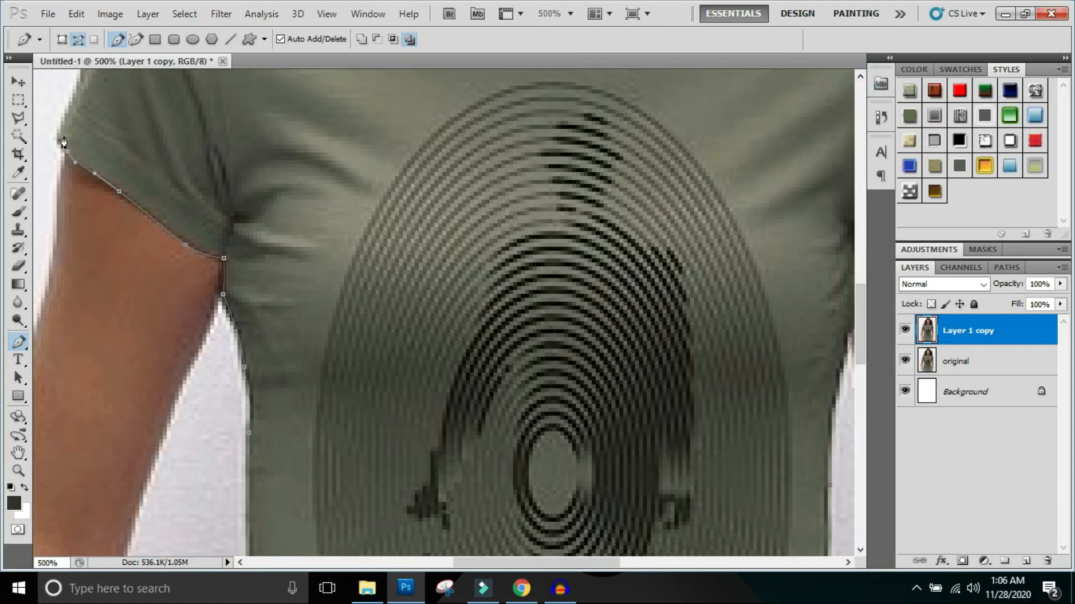
drag(60, 128, 66, 112)
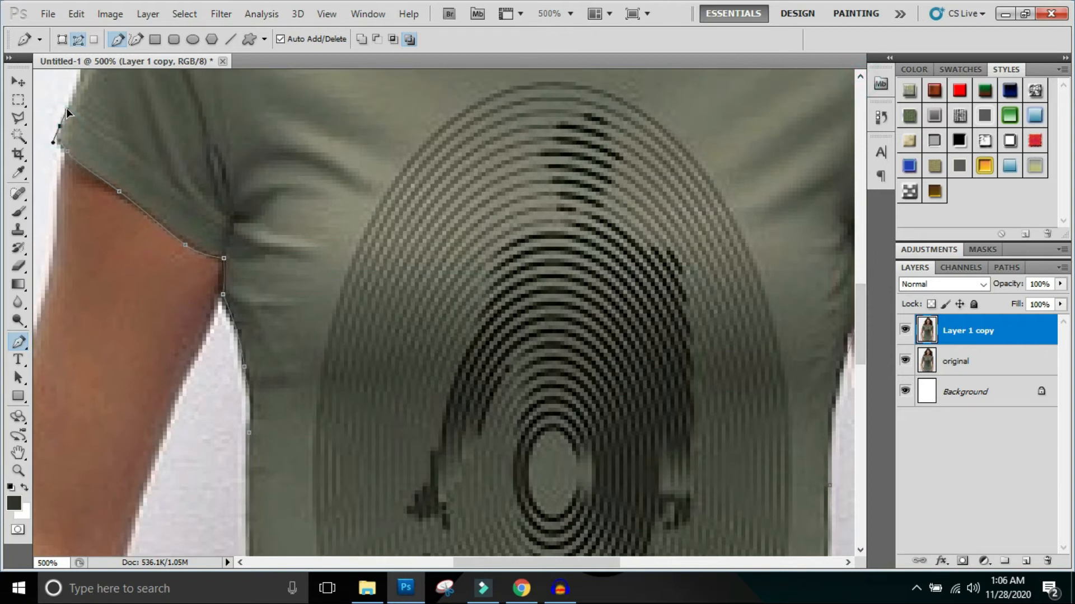
click(79, 79)
scroll(96, 128, up, 3)
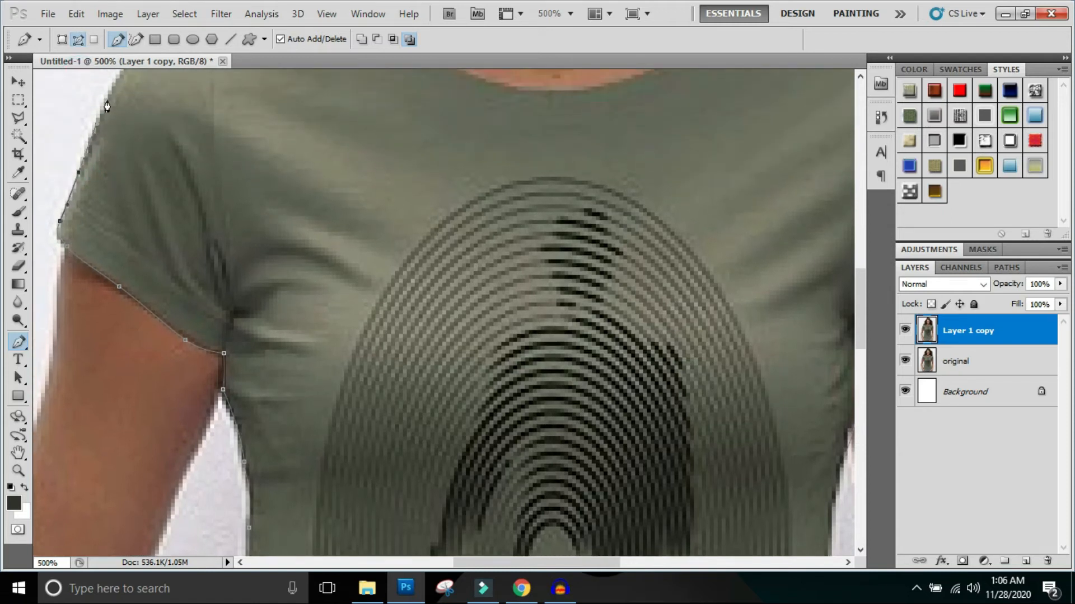
click(113, 84)
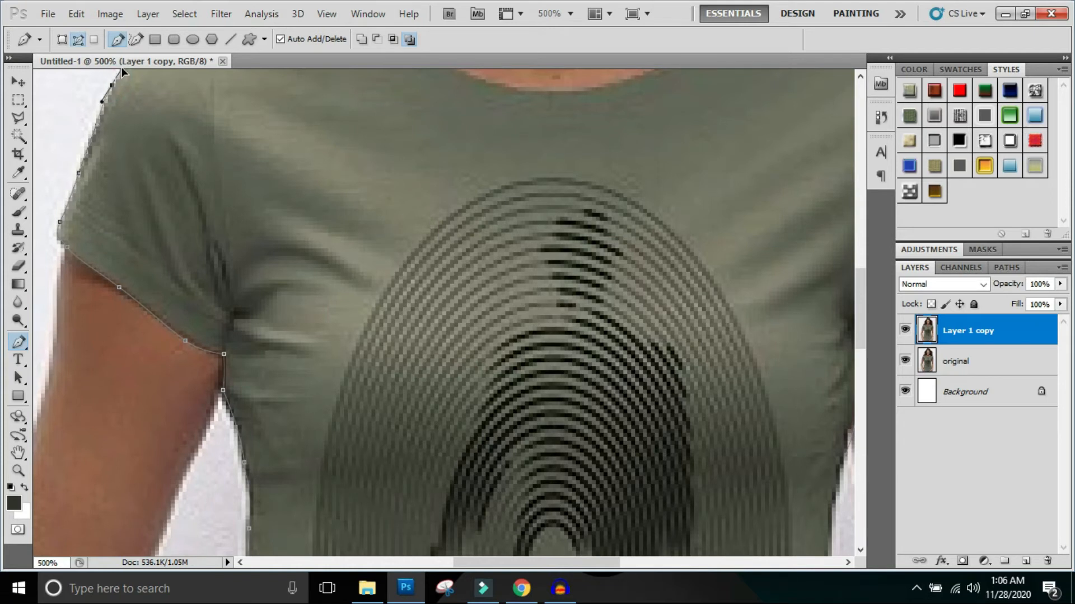
scroll(122, 67, up, 2)
click(130, 91)
drag(129, 92, 129, 100)
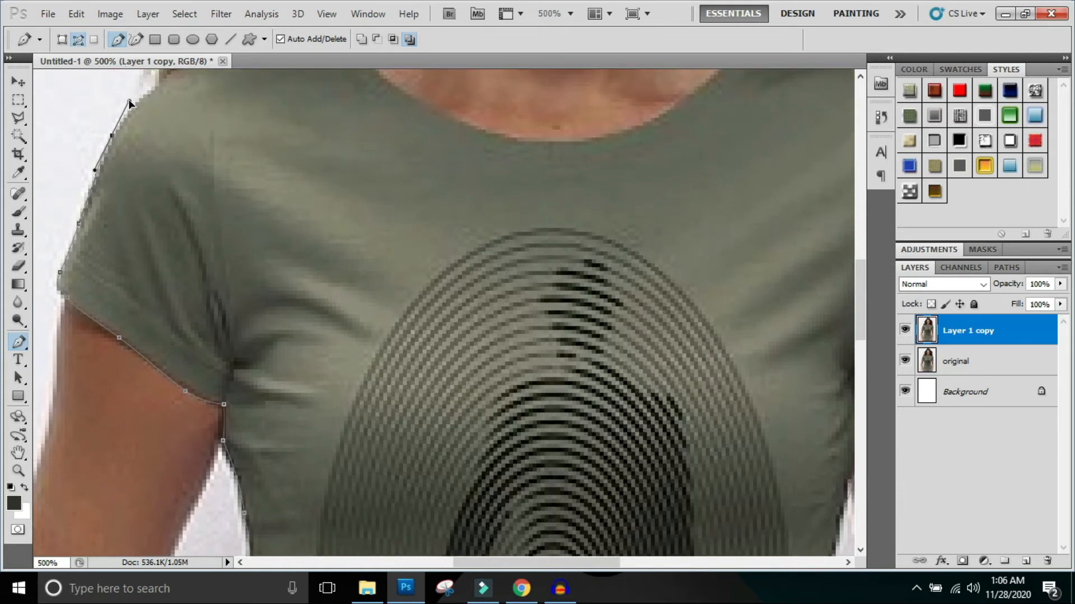
- Trace the path over the left-hand shoulder beneath the hair to the top of the neckline
click(861, 77)
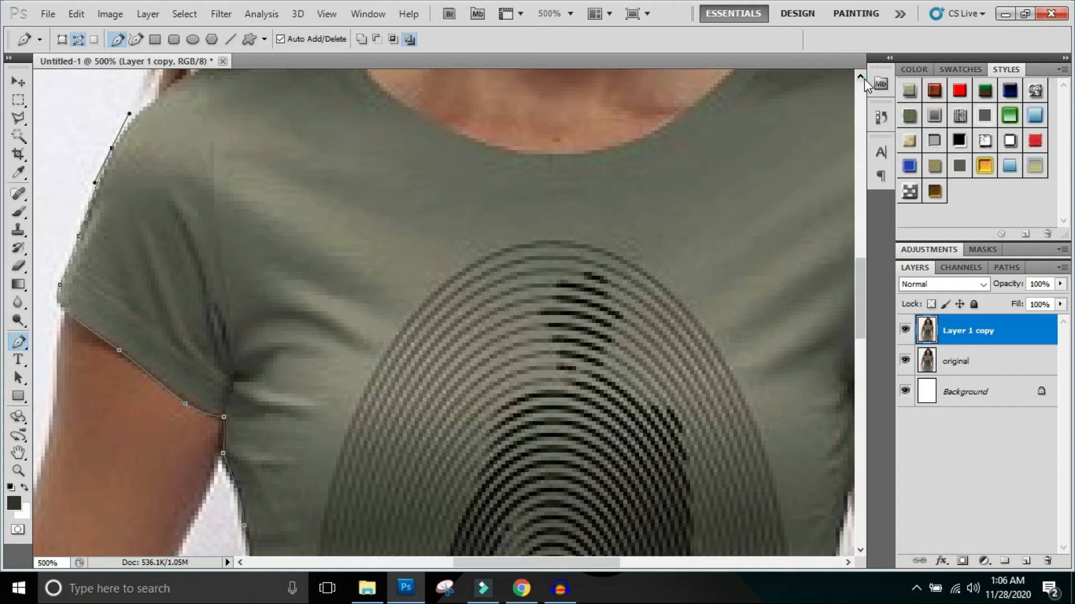
click(861, 76)
click(860, 76)
click(861, 76)
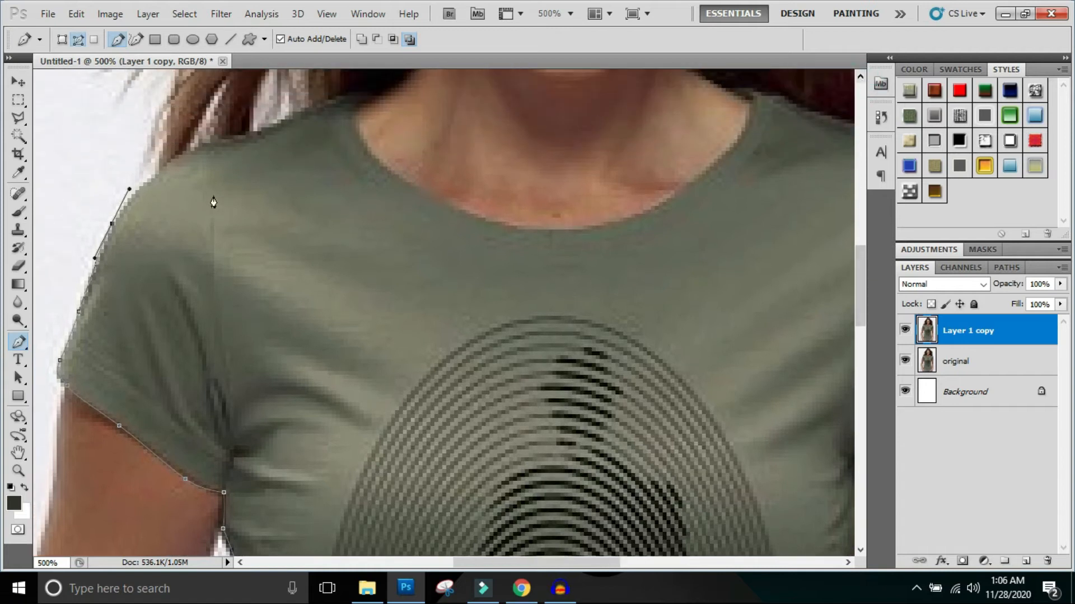
drag(219, 141, 254, 136)
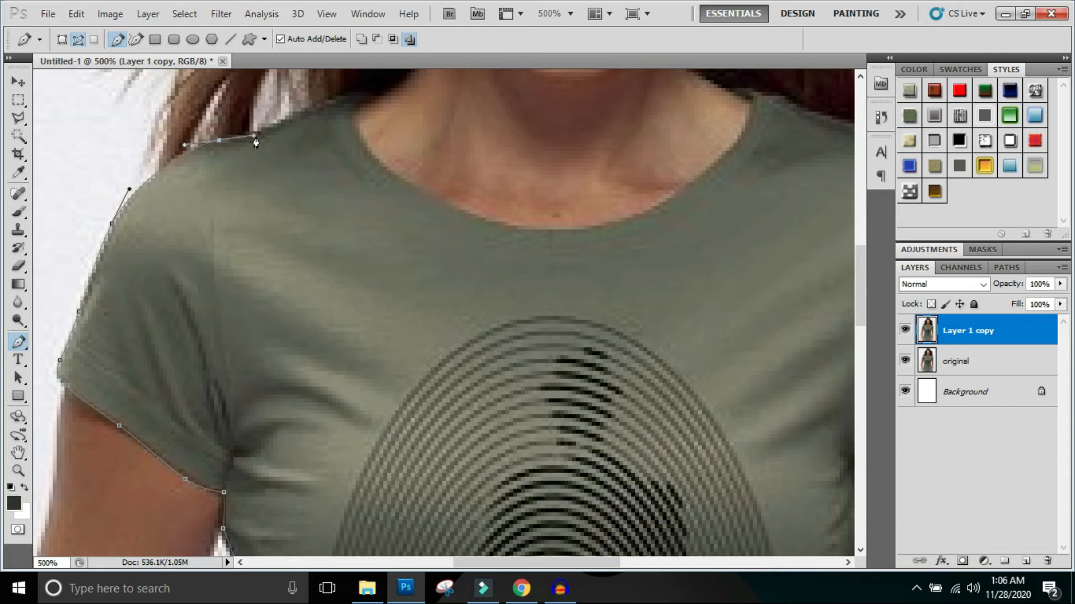
drag(315, 108, 343, 96)
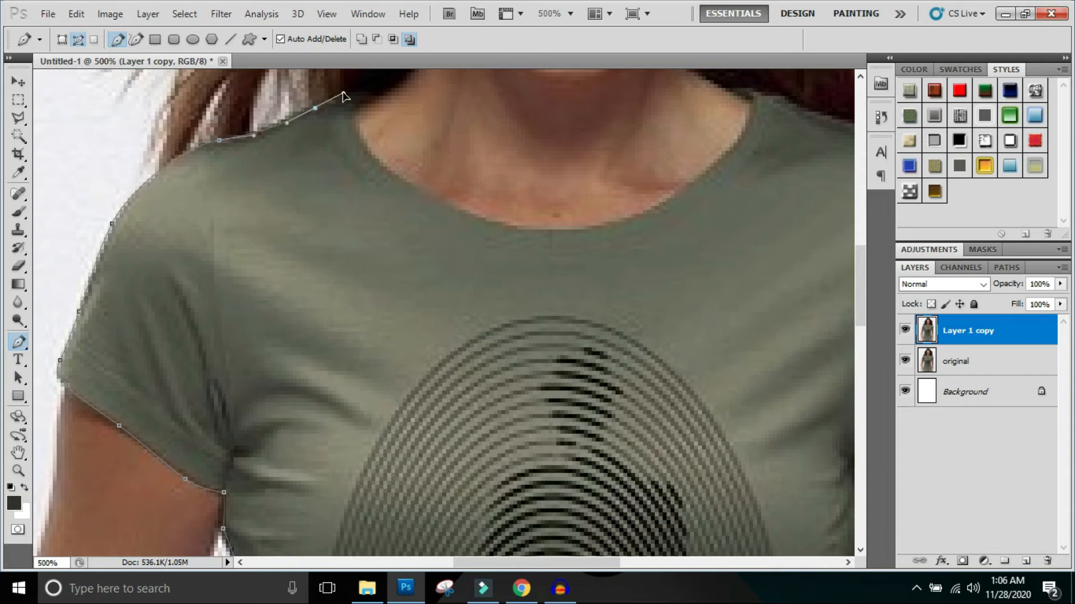
click(380, 92)
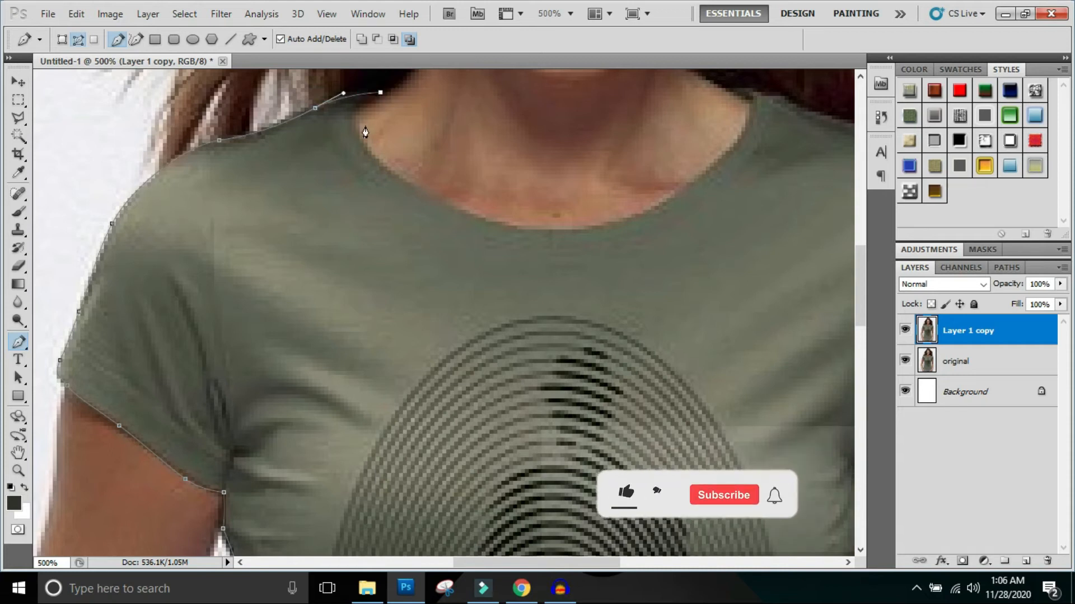
- Curve the path along the shirt's round neckline from the image's left-hand side to the top of its right-hand side
drag(372, 157, 420, 200)
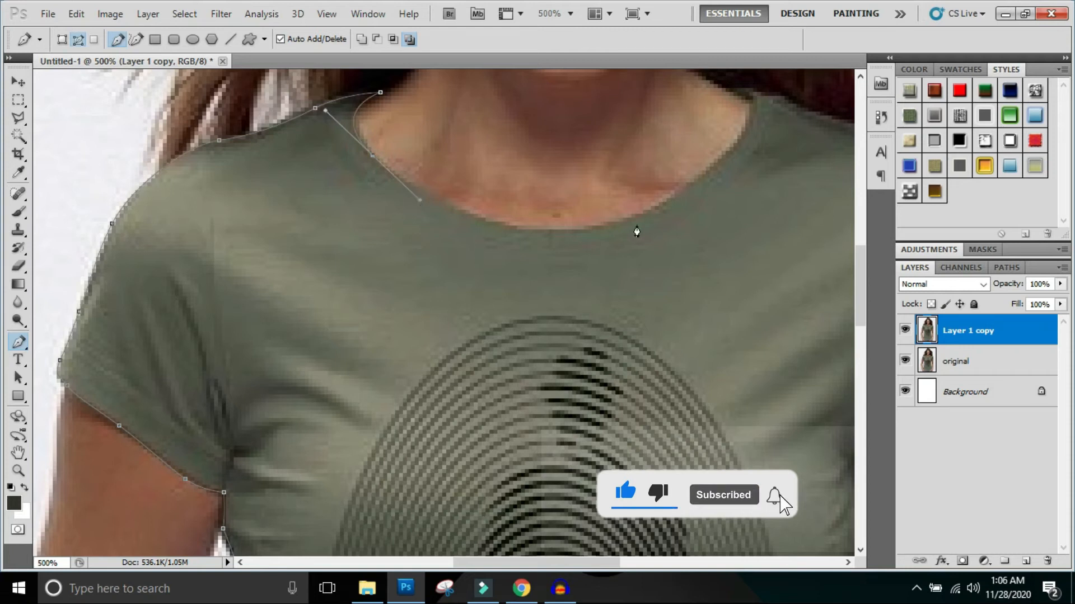
drag(558, 230, 626, 232)
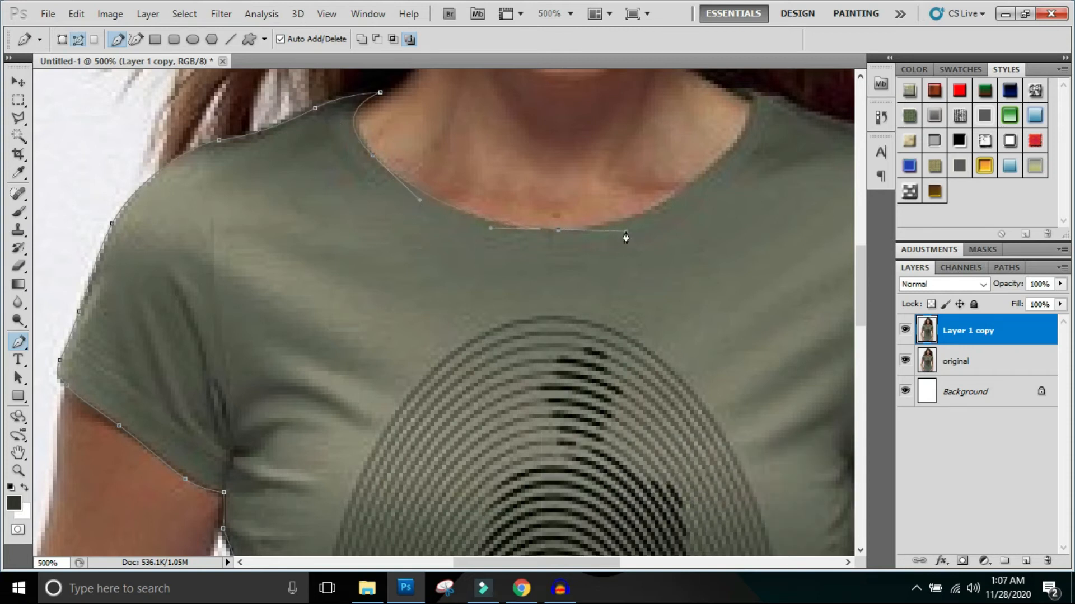
click(730, 147)
drag(752, 127, 762, 108)
drag(733, 91, 751, 88)
key(ctrl+z)
drag(729, 88, 750, 92)
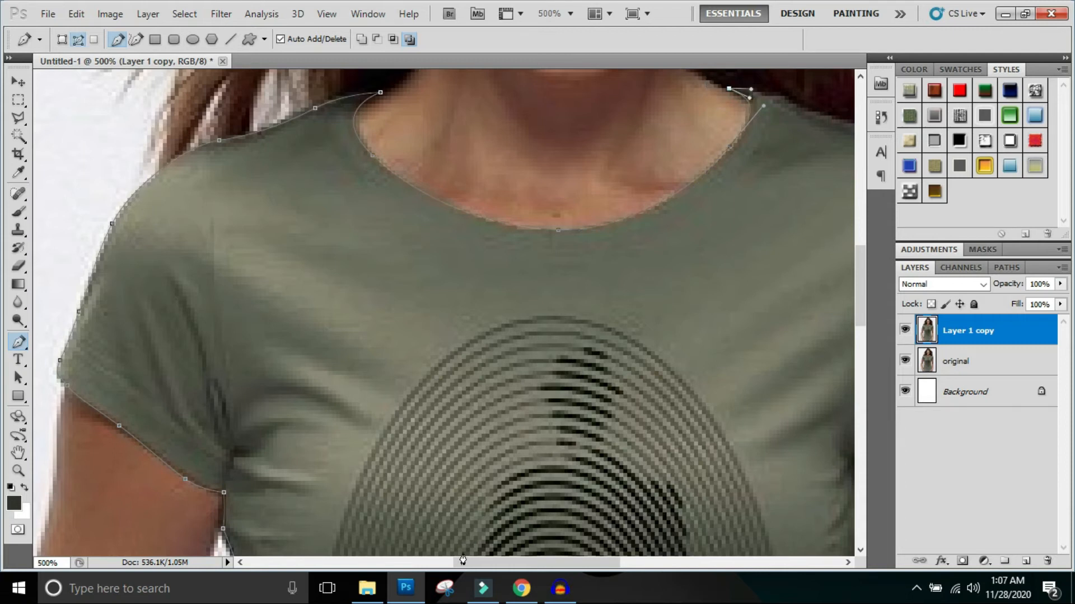
- Trace the path along the right-hand shoulder and around the sleeve's edge and hem, closing it at the armpit
drag(466, 568, 527, 569)
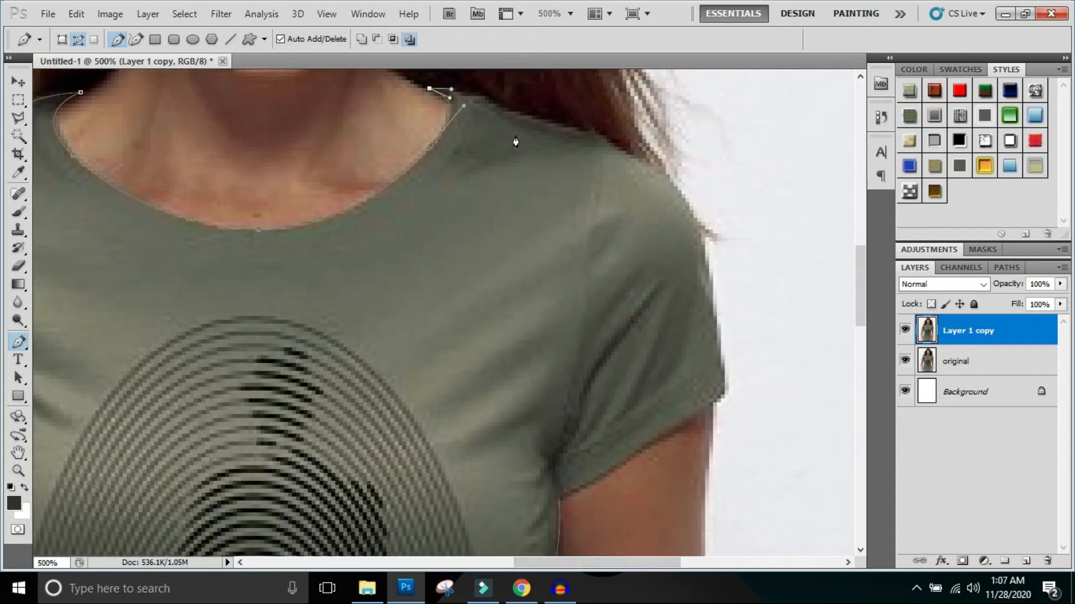
drag(523, 112, 549, 120)
drag(661, 178, 694, 215)
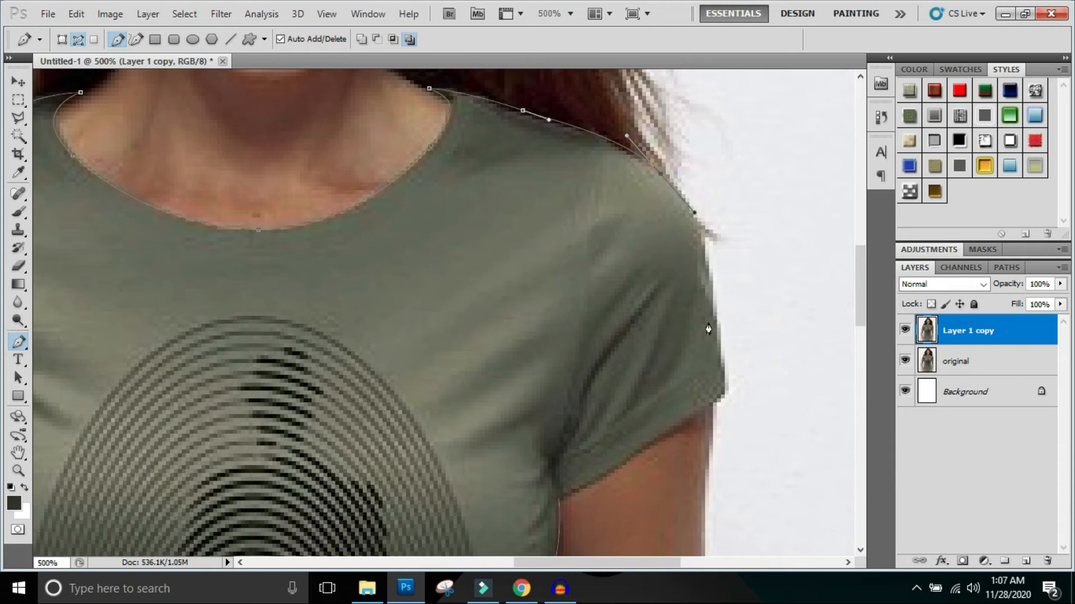
drag(718, 328, 725, 376)
mouse_move(709, 405)
mouse_down()
mouse_move(688, 410)
mouse_move(693, 418)
mouse_up()
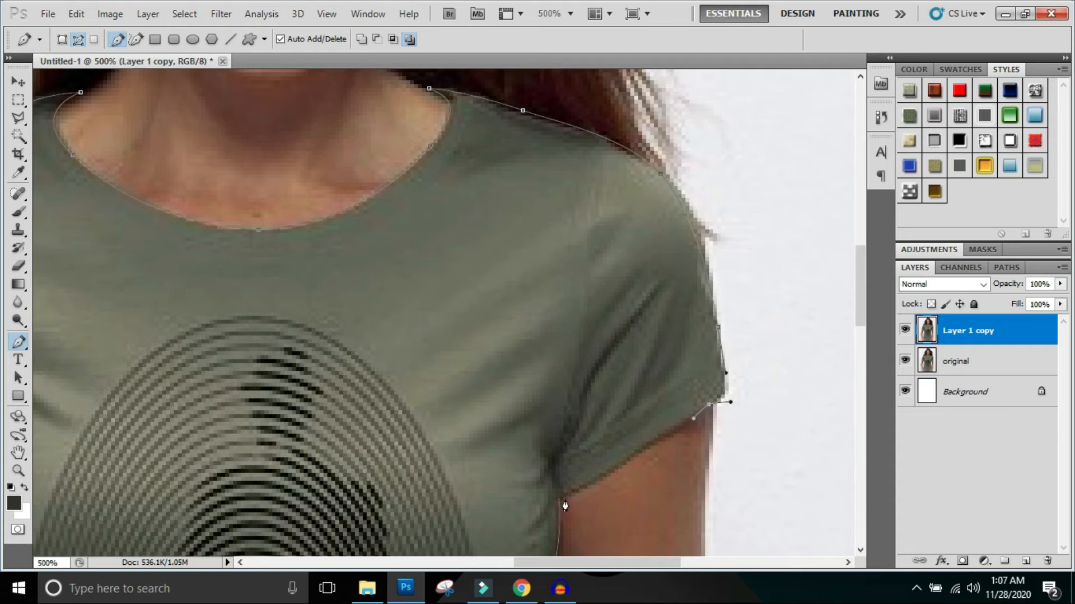
drag(558, 498, 493, 535)
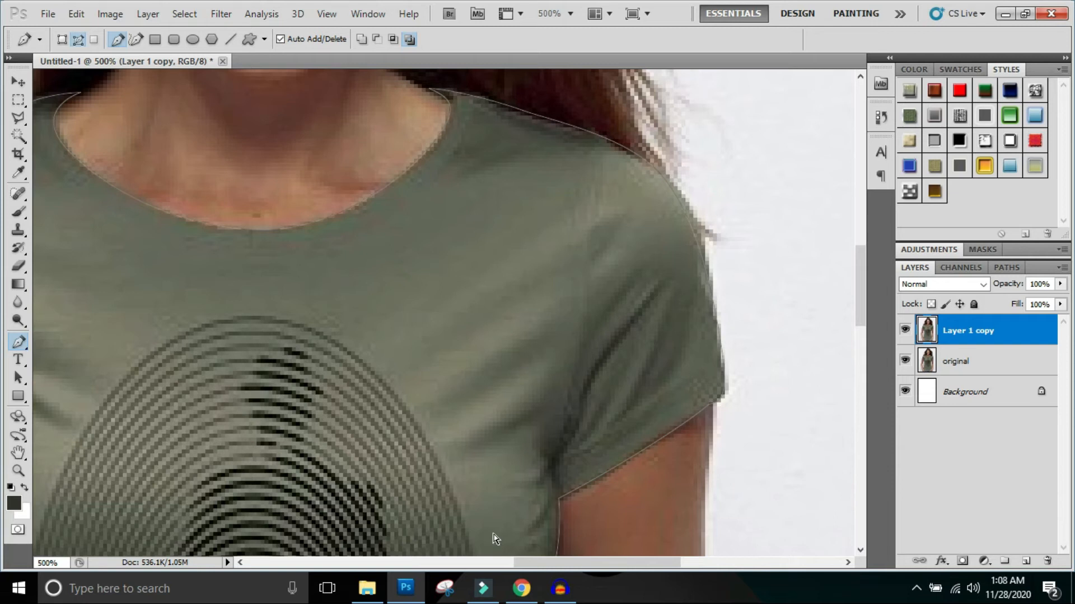
- Convert the closed T-shirt path into a selection with the whole photo in view
ctrl+alt+click(467, 399)
ctrl+alt+click(466, 398)
ctrl+alt+click(467, 399)
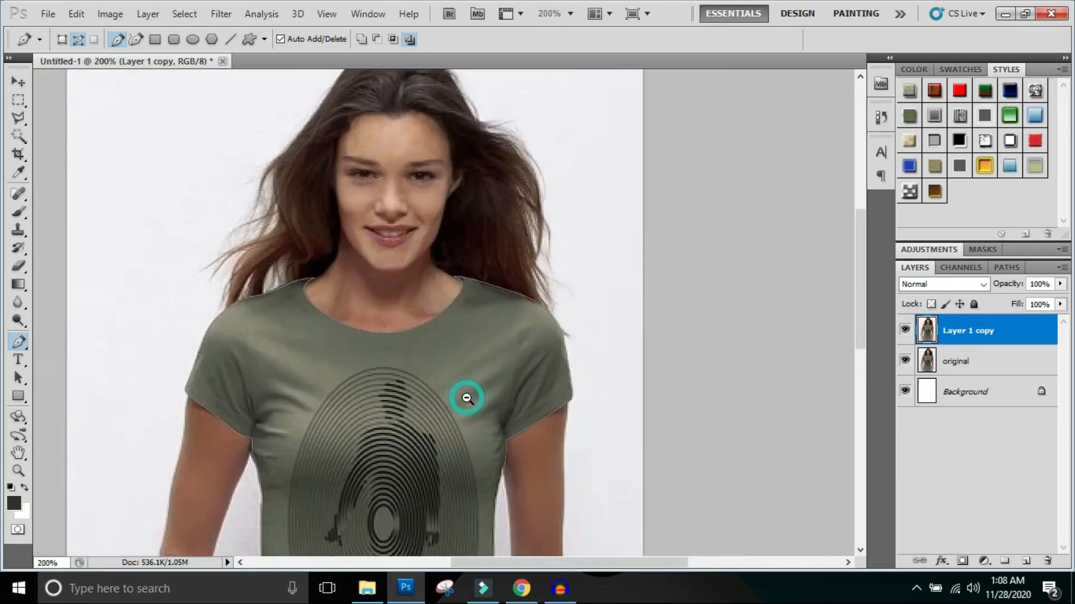
ctrl+alt+click(467, 398)
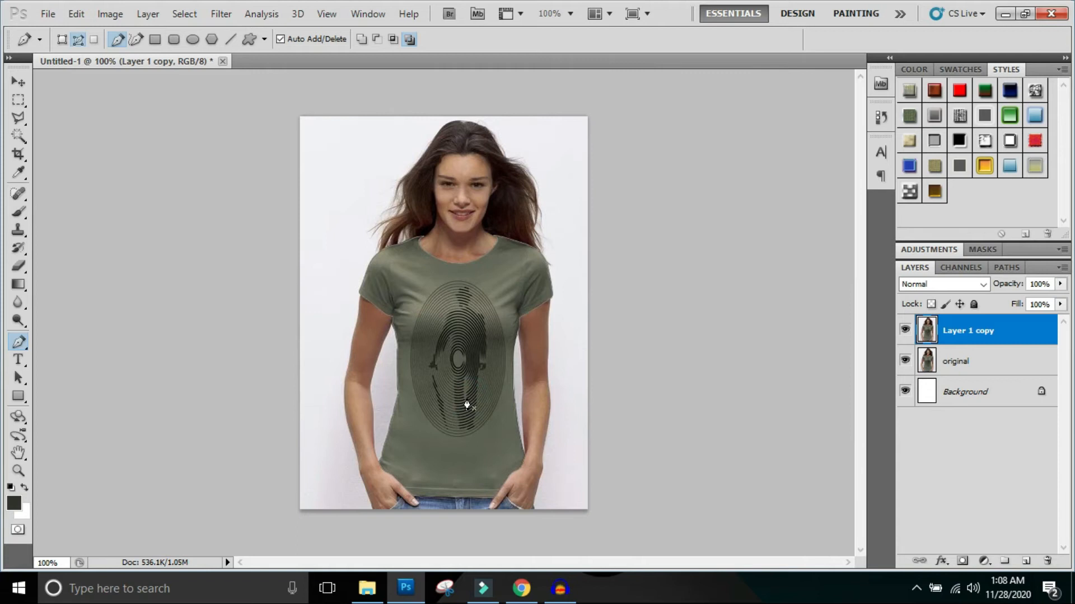
key(ctrl+Return)
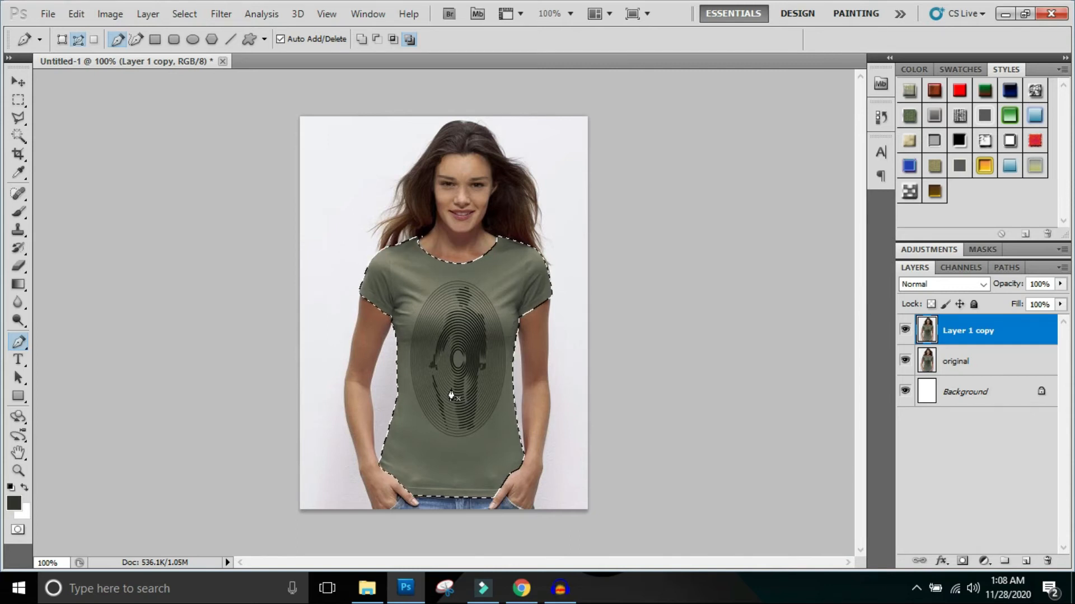
- Open a Hue/Saturation adjustment for the selected shirt and set the hue to +153 and the saturation to +70
key(i)
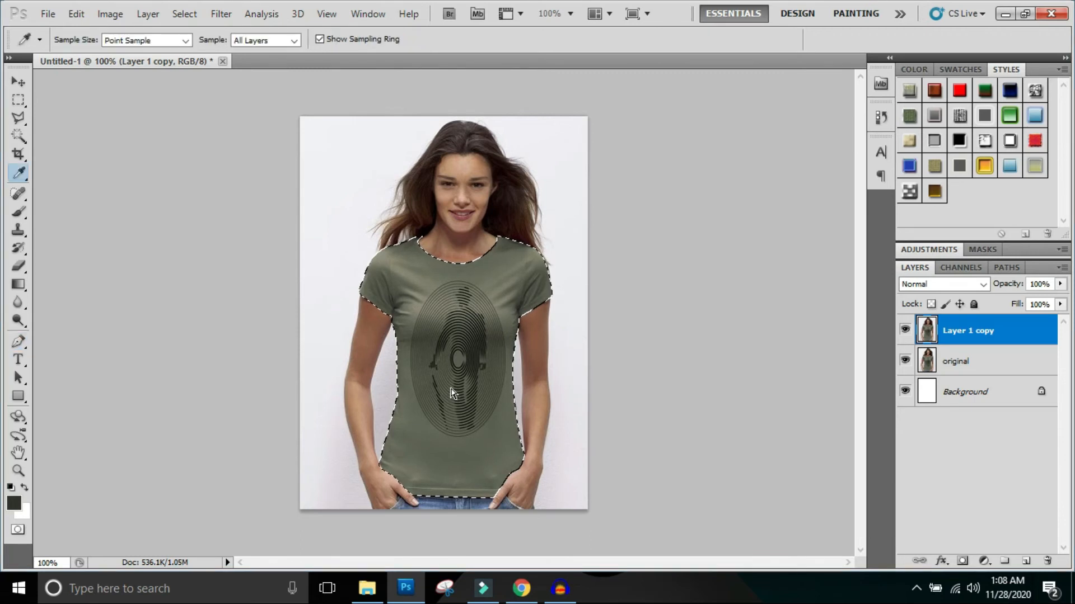
key(ctrl+u)
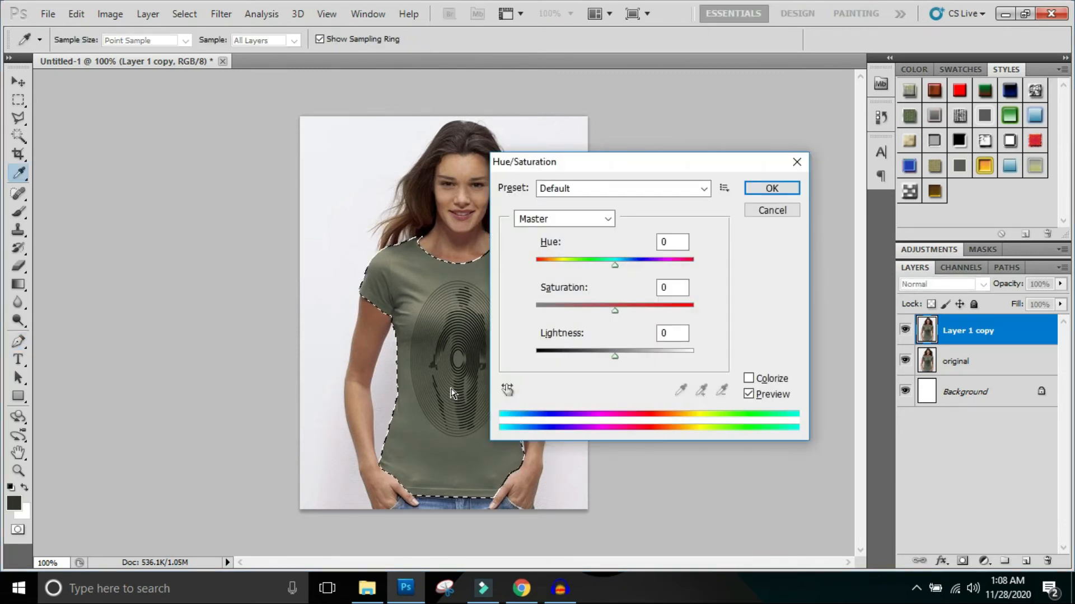
drag(679, 162, 765, 90)
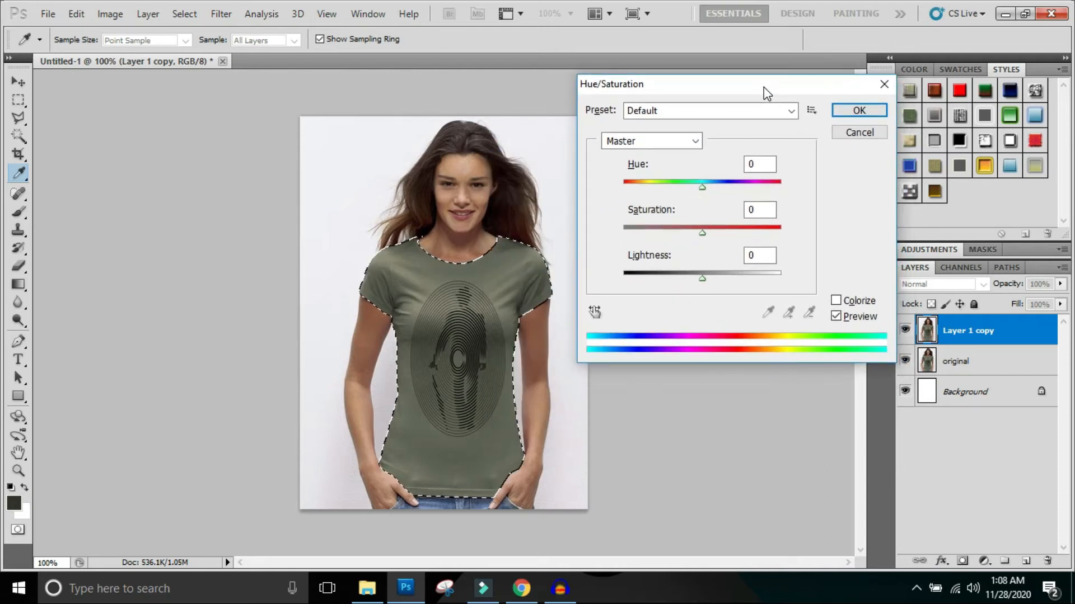
drag(702, 189, 774, 192)
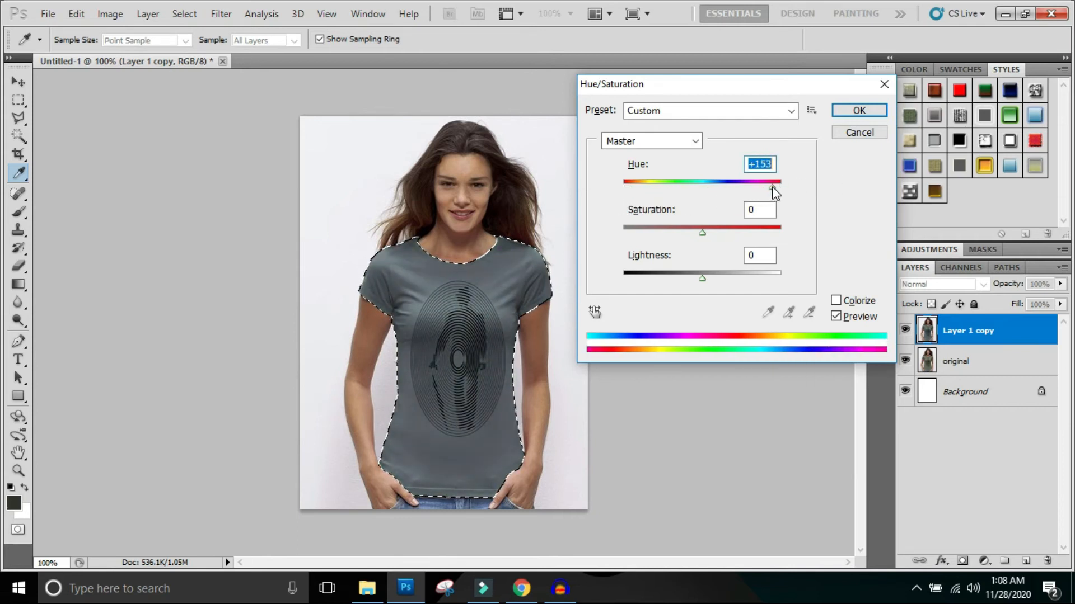
drag(702, 232, 743, 226)
drag(742, 230, 713, 236)
drag(655, 236, 743, 240)
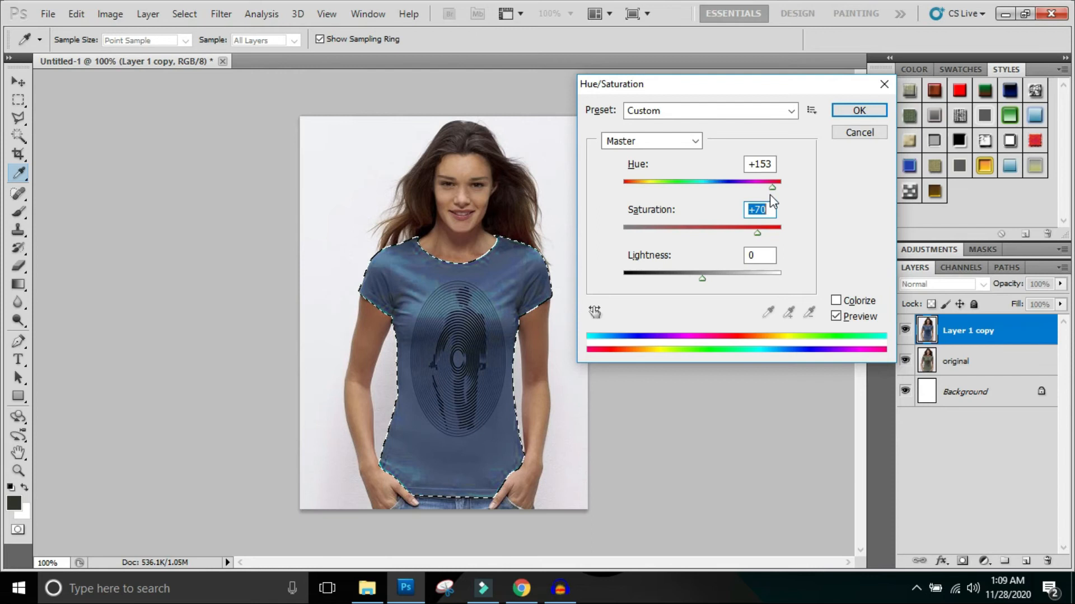
- Try a hue of -82 on the shirt, settle on +52 for green, and apply the adjustment
drag(770, 187, 654, 213)
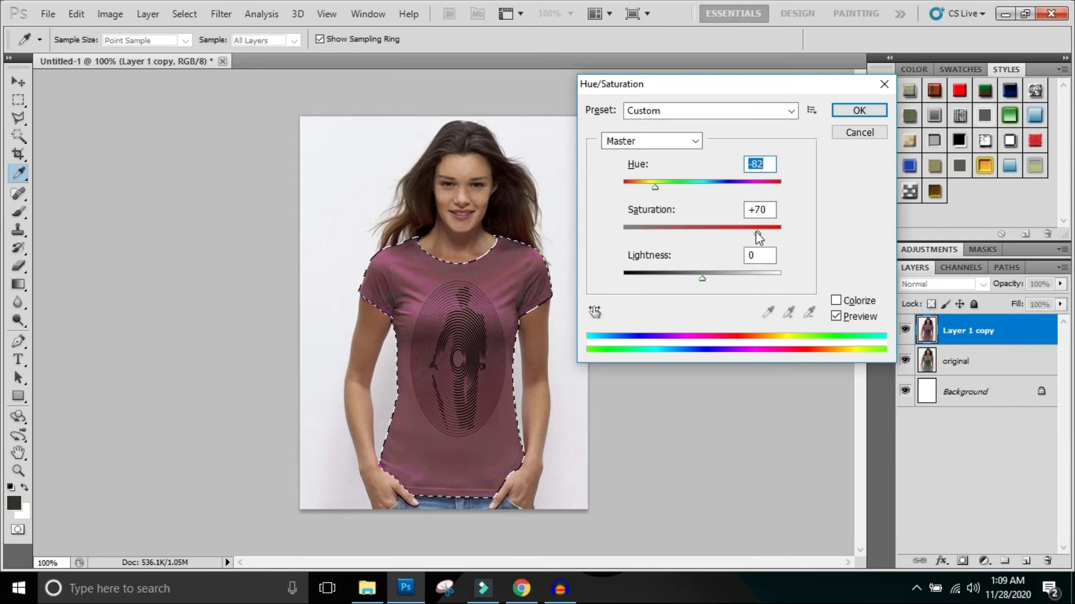
drag(756, 230, 758, 236)
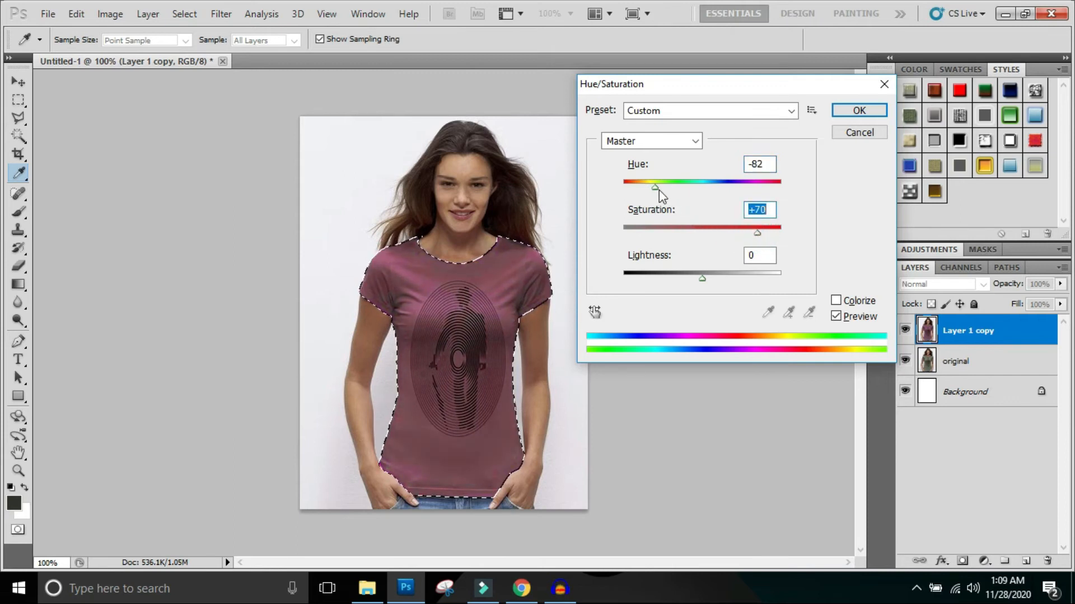
drag(659, 190, 740, 189)
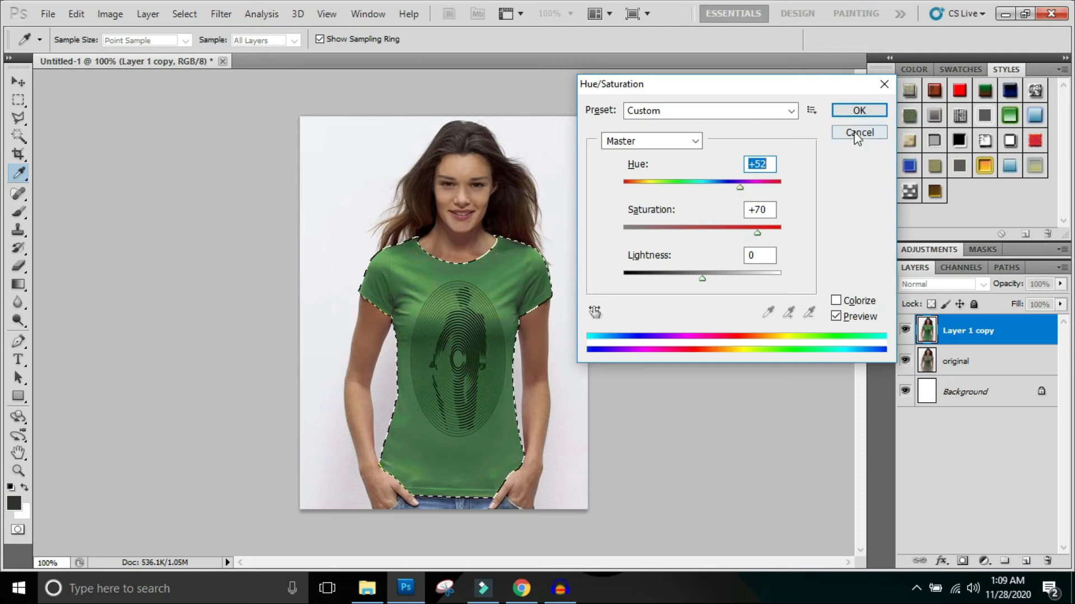
click(859, 110)
- Deselect the shirt and compare the recolored photo with the original by hiding and showing Layer 1 copy
key(p)
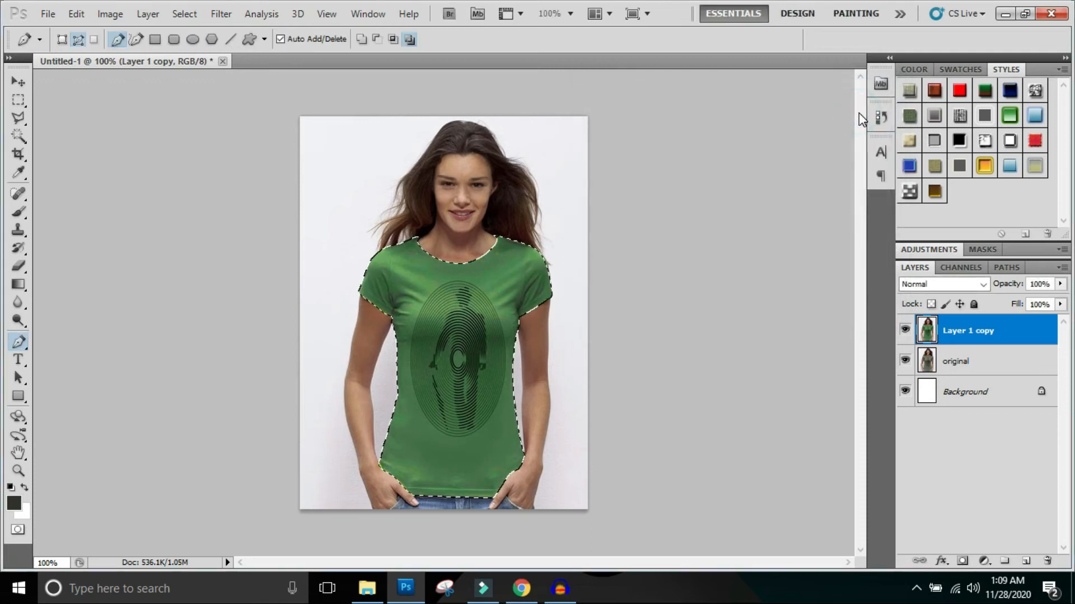
key(ctrl+d)
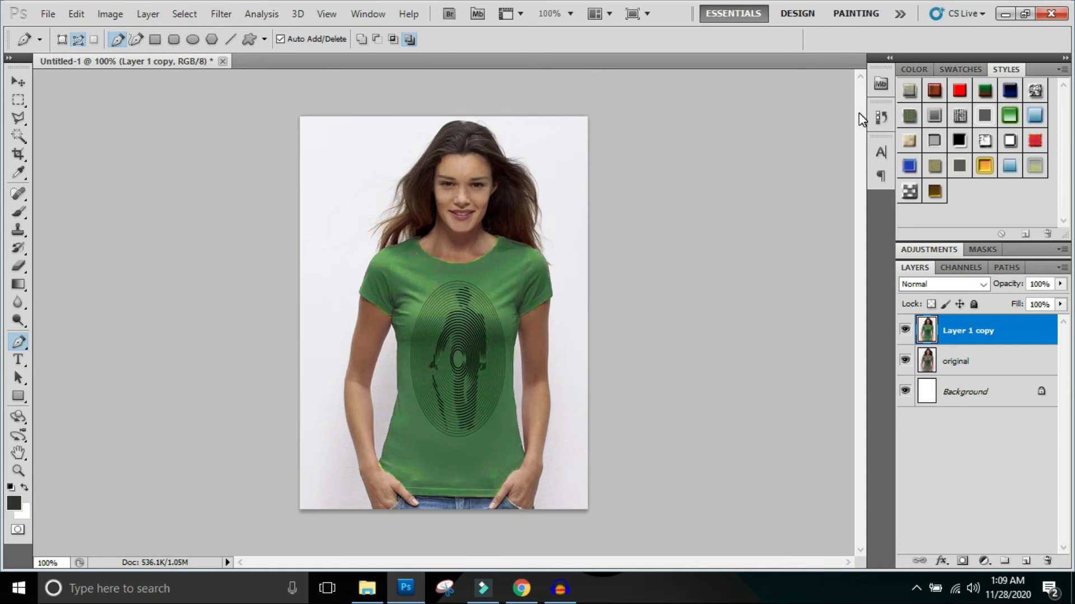
click(907, 334)
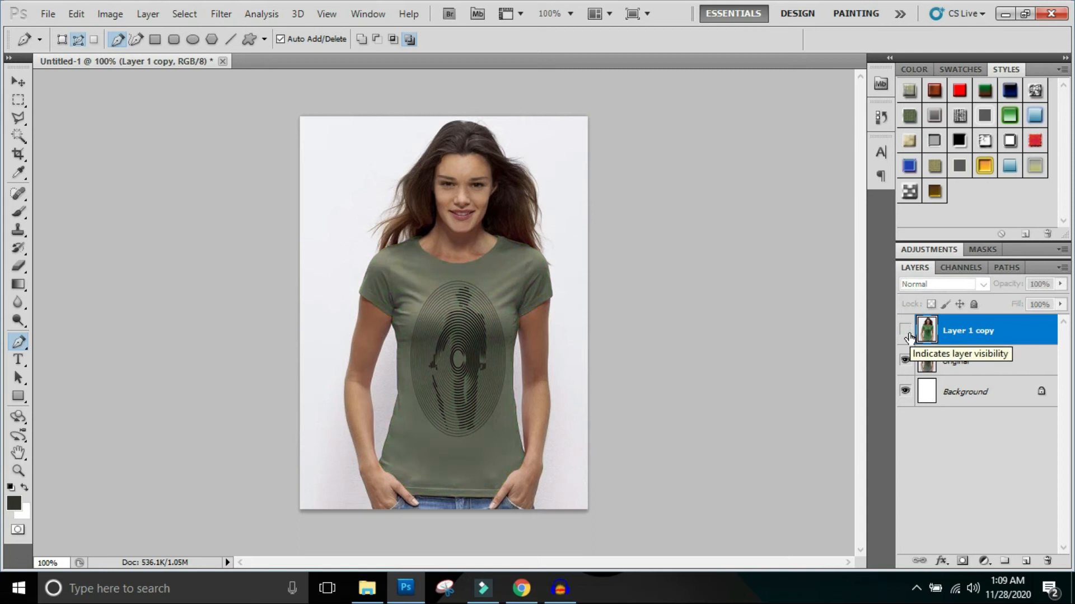
click(905, 330)
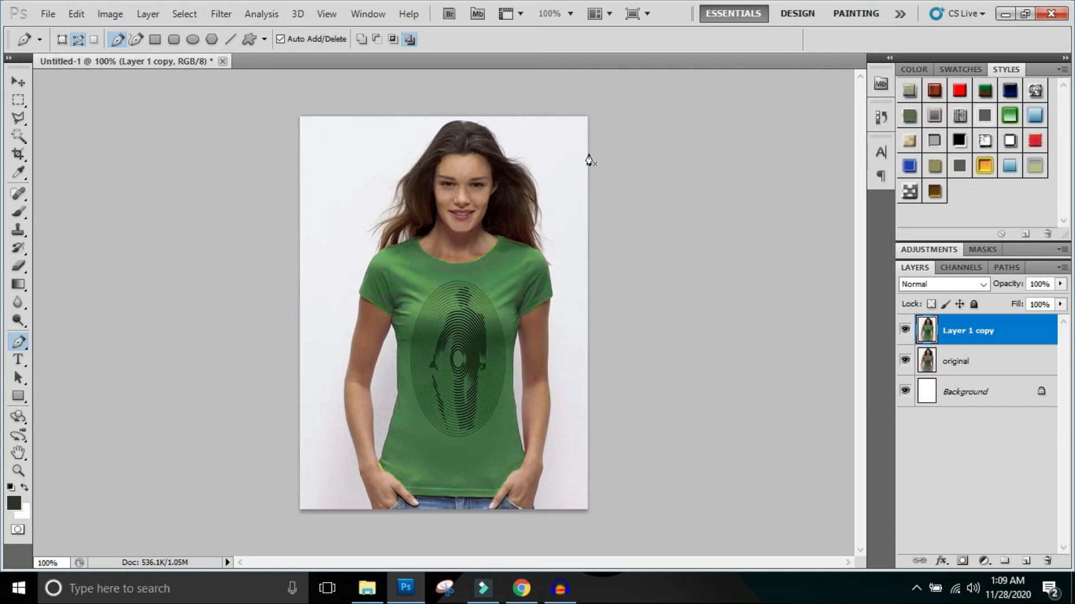
- Enlarge the woman's face and activate the Elliptical Marquee tool for selecting her eyes
click(454, 195)
click(454, 195)
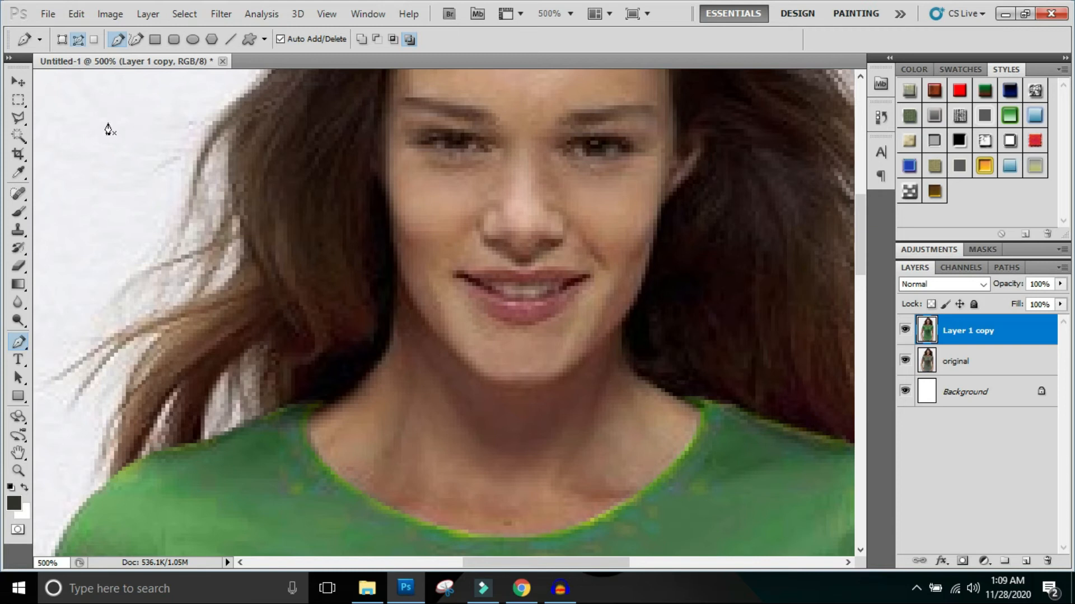
drag(18, 99, 46, 114)
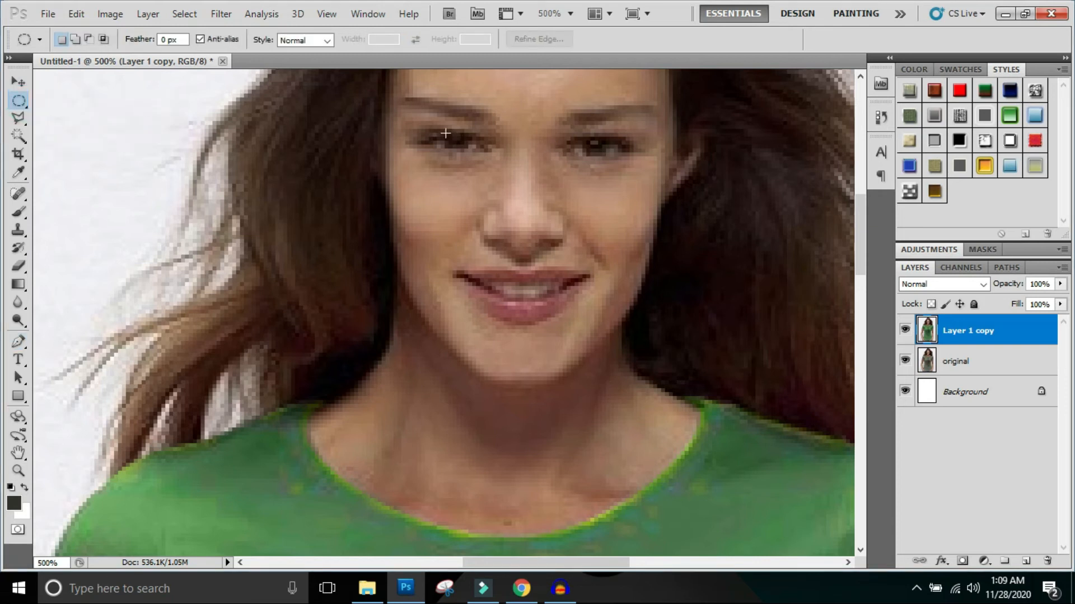
drag(446, 130, 473, 154)
key(ctrl+d)
drag(464, 149, 465, 149)
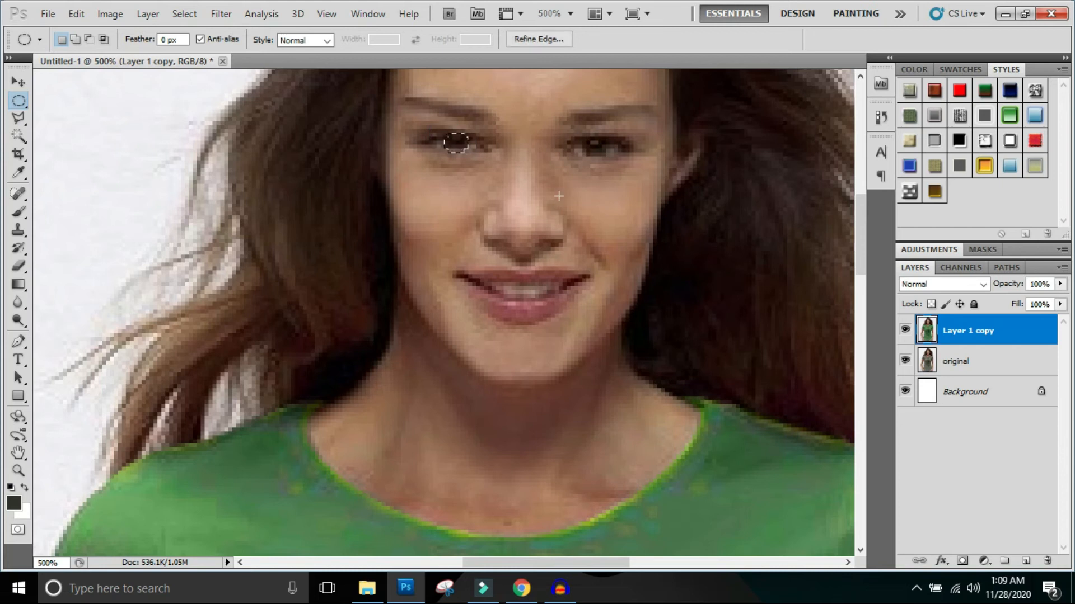
key(ctrl+d)
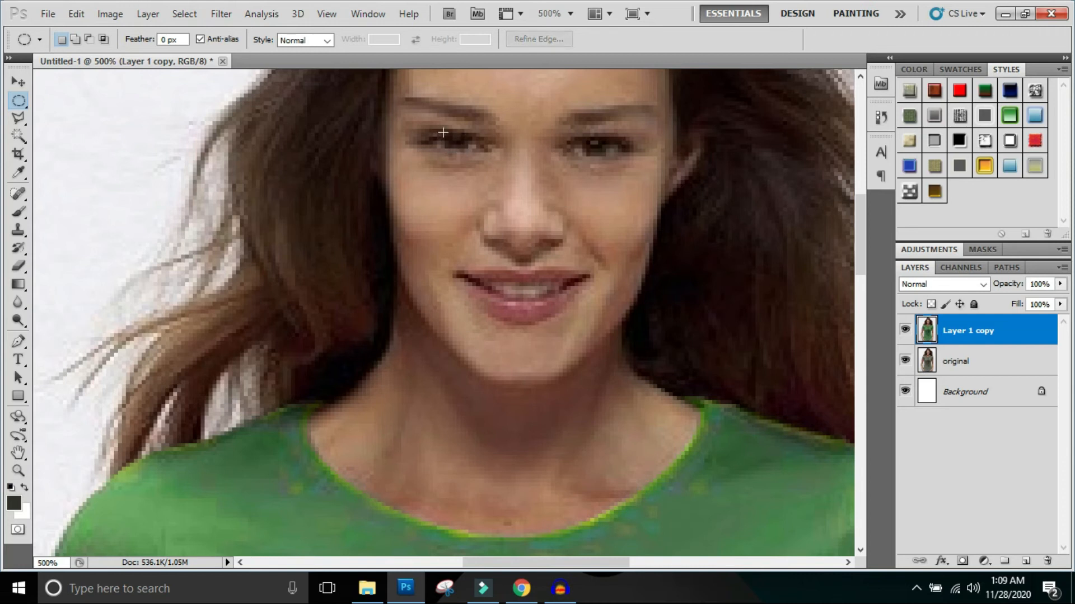
- Select the iris of the eye on the image's left side, apply a Hue/Saturation hue of +50, and deselect it
drag(443, 134, 467, 147)
key(ctrl+u)
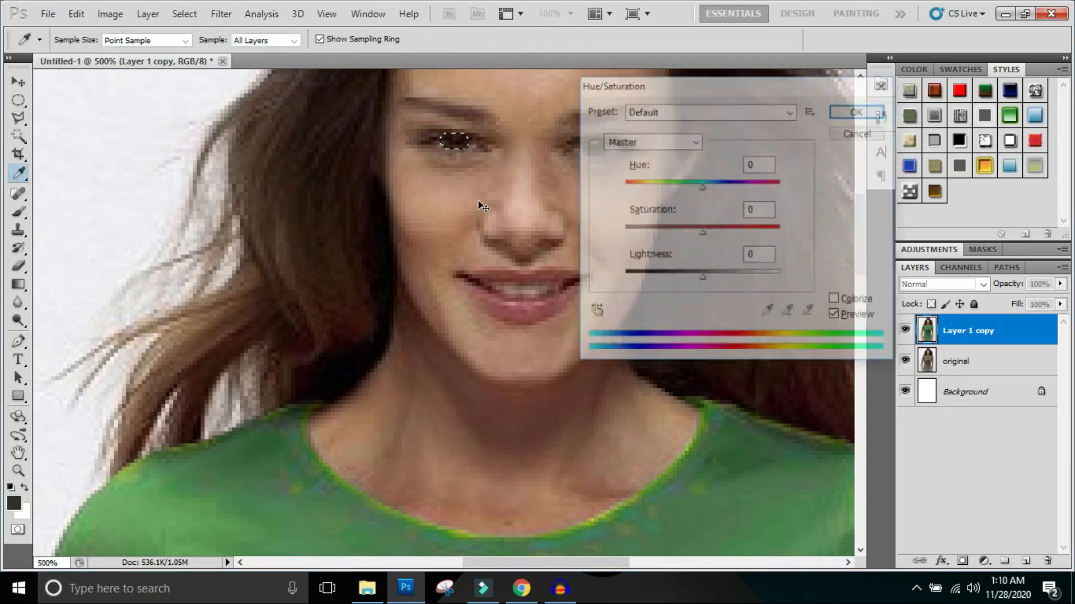
drag(704, 187, 742, 193)
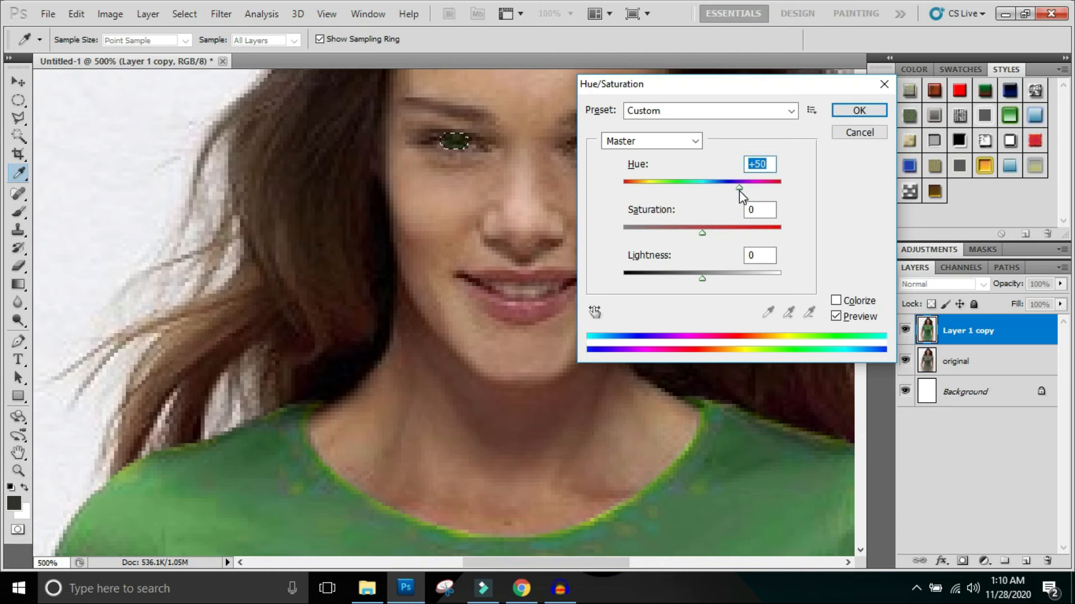
double_click(768, 161)
double_click(768, 161)
click(854, 115)
key(ctrl+d)
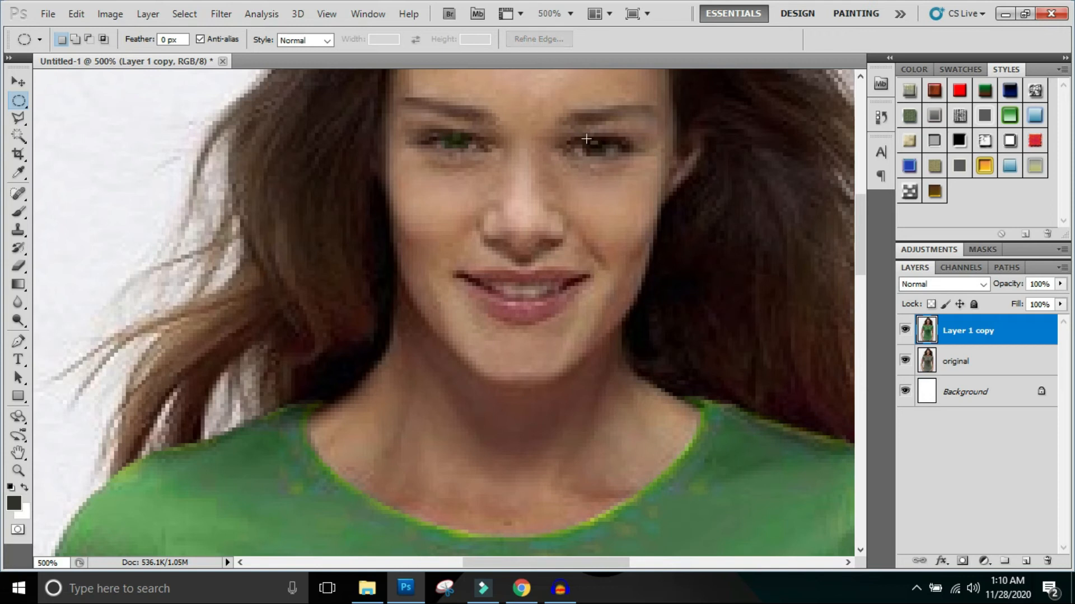
- Select the iris of the other eye with an ellipse and apply the same Hue/Saturation hue of +50
drag(586, 136, 606, 158)
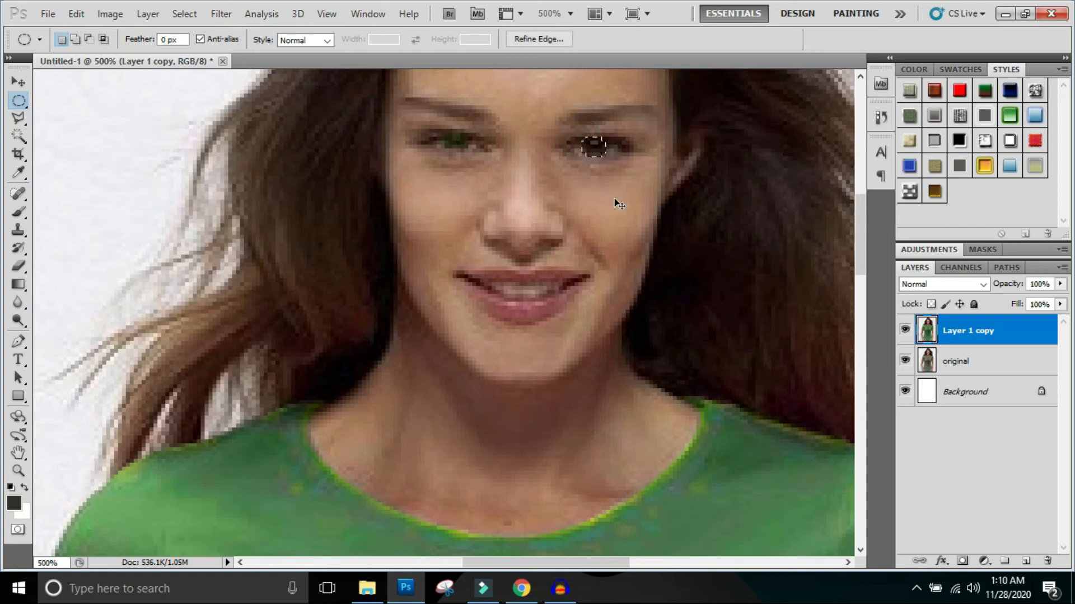
key(ctrl+u)
click(749, 164)
text(+50)
click(869, 110)
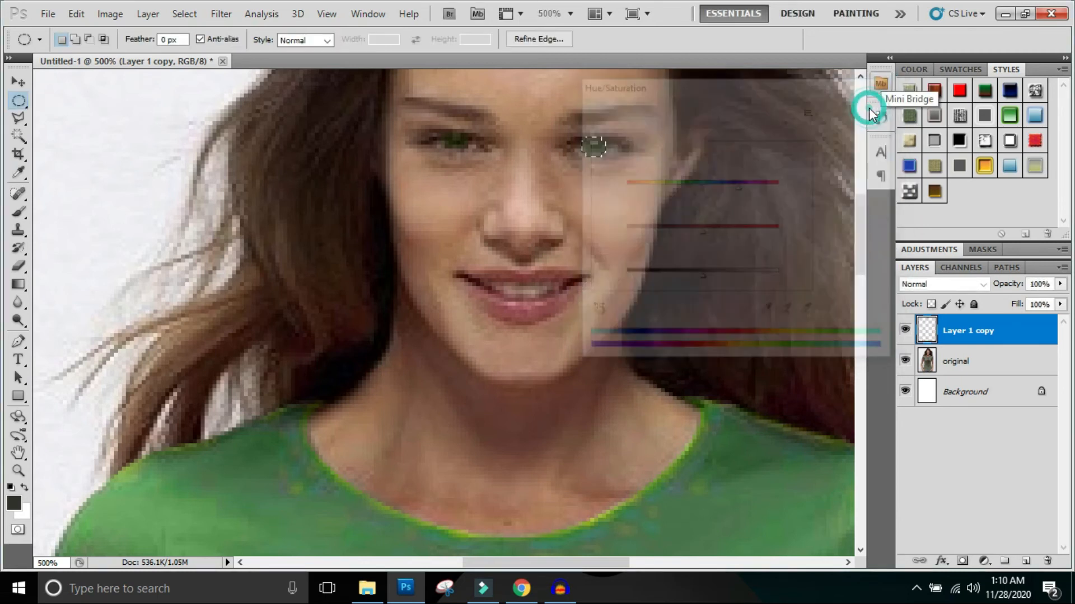
- Lighten the woman's face using the Dodge tool with a 250-pixel brush, midtones range, and 50% exposure
alt+click(491, 230)
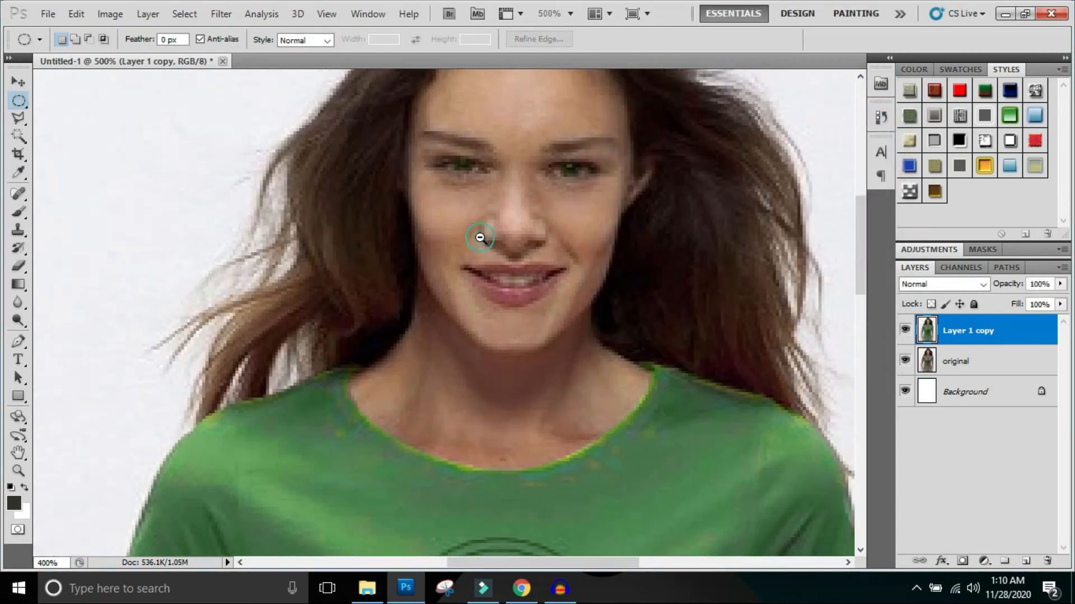
alt+click(480, 235)
alt+click(480, 237)
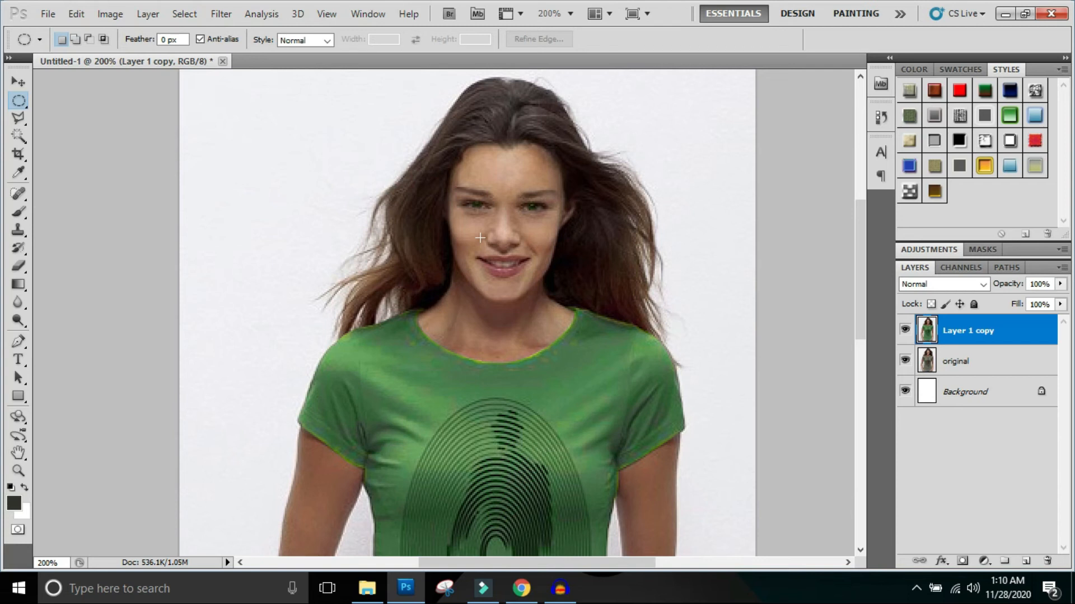
alt+click(573, 284)
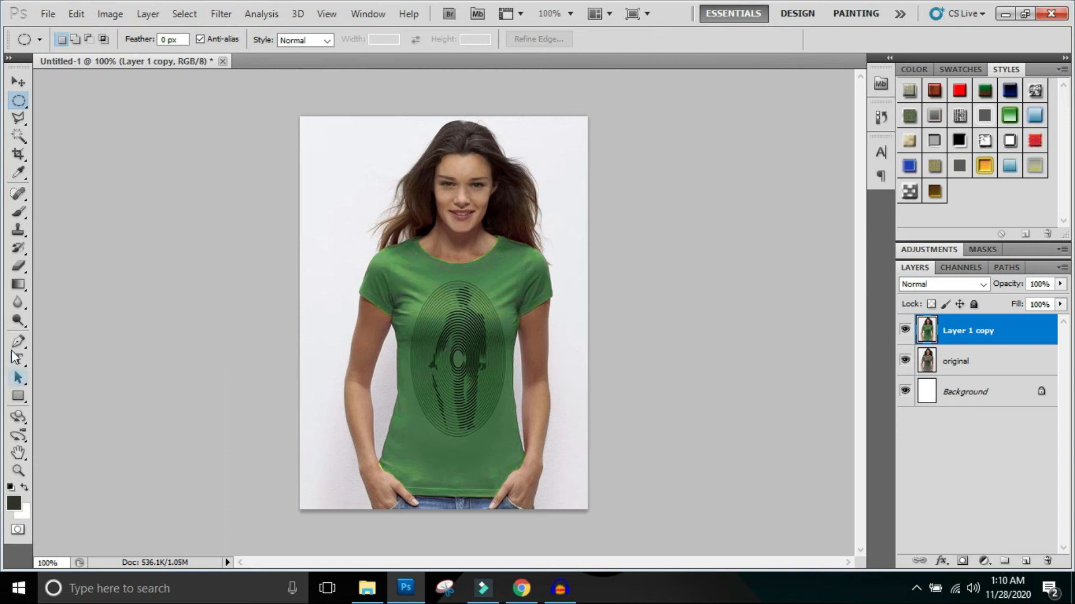
click(21, 323)
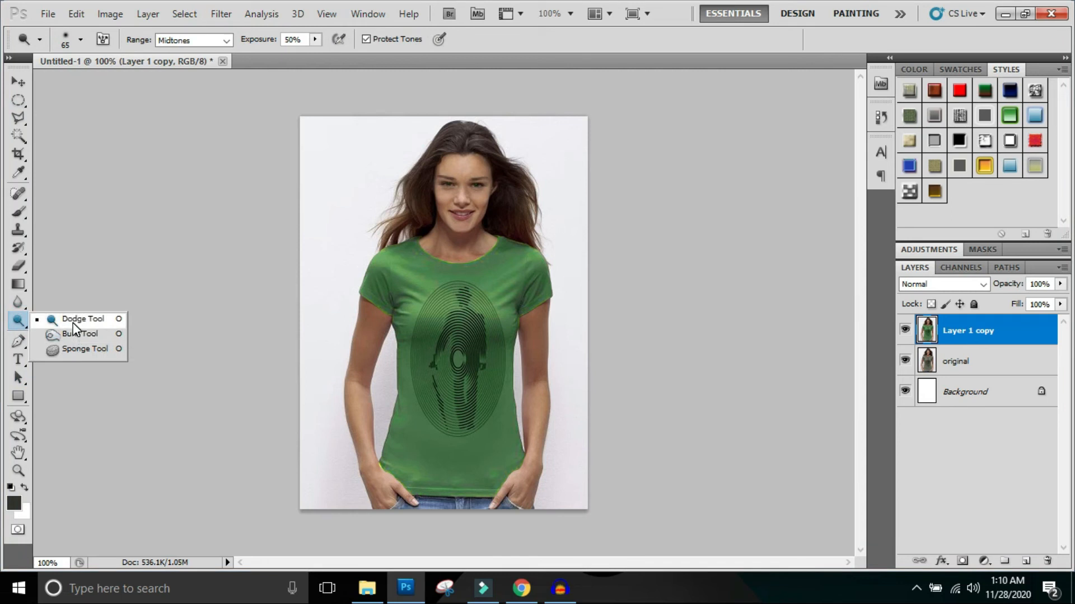
click(71, 321)
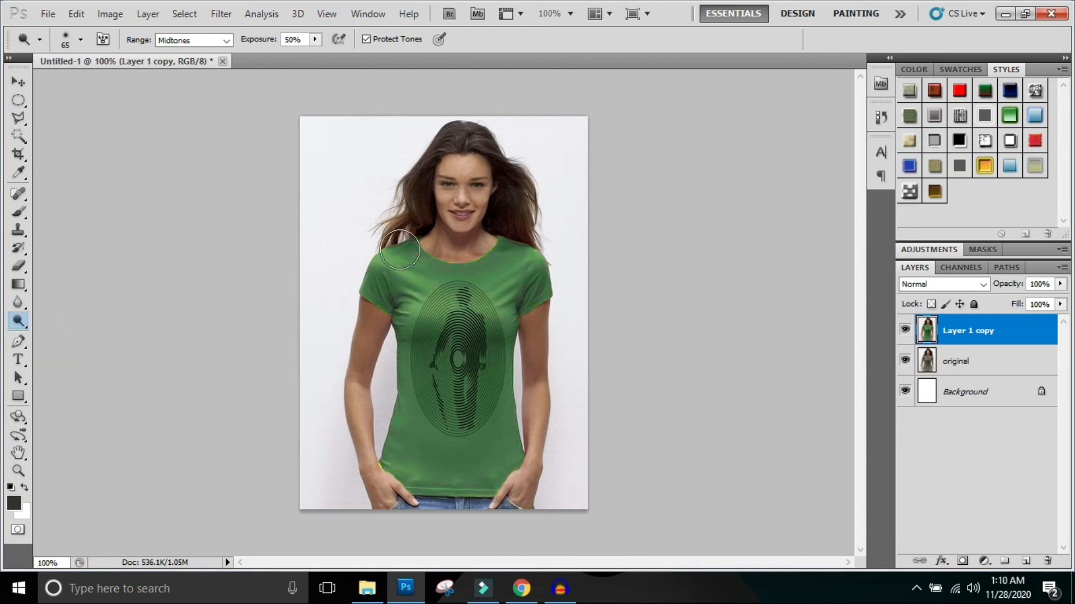
key(bracketright)
key(bracketright)
key(bracketright)
key(bracketright)
key(bracketright)
key(bracketright)
key(bracketright)
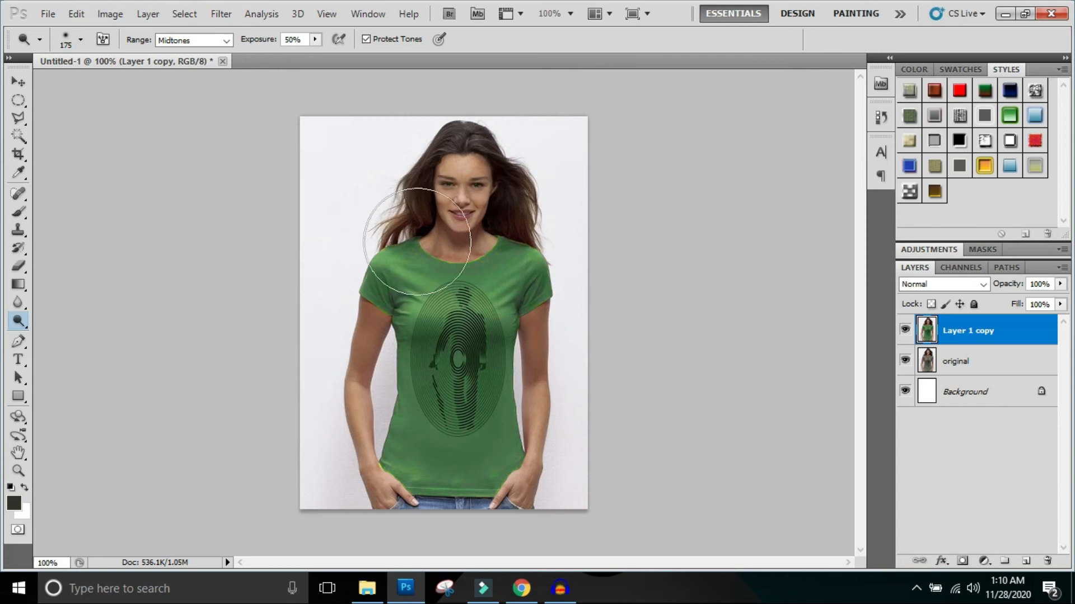
key(bracketright)
key(bracketright)
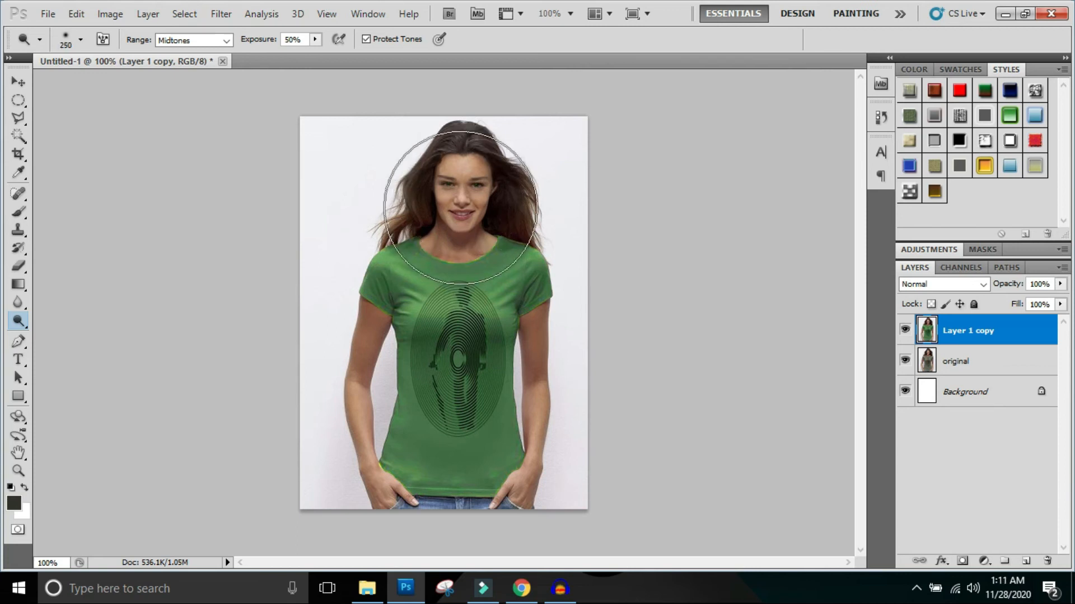
click(460, 203)
click(460, 203)
- Lighten the arm on the image's right side with the Dodge tool, reducing the brush to 200 and 150 pixels
key(bracketleft)
key(bracketleft)
click(531, 348)
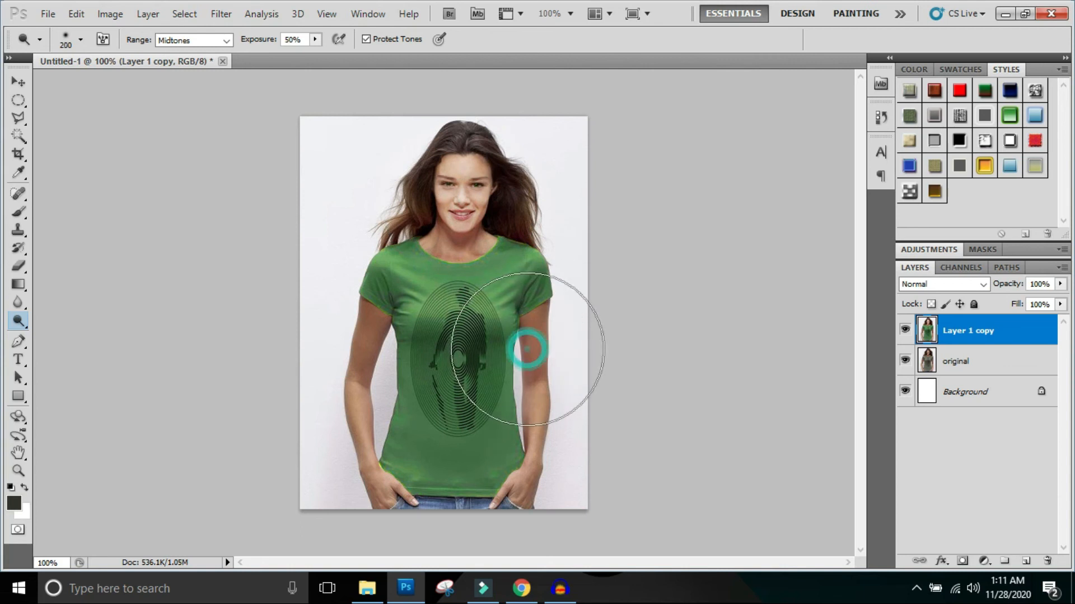
key(bracketleft)
key(bracketleft)
key(bracketright)
click(535, 351)
click(534, 409)
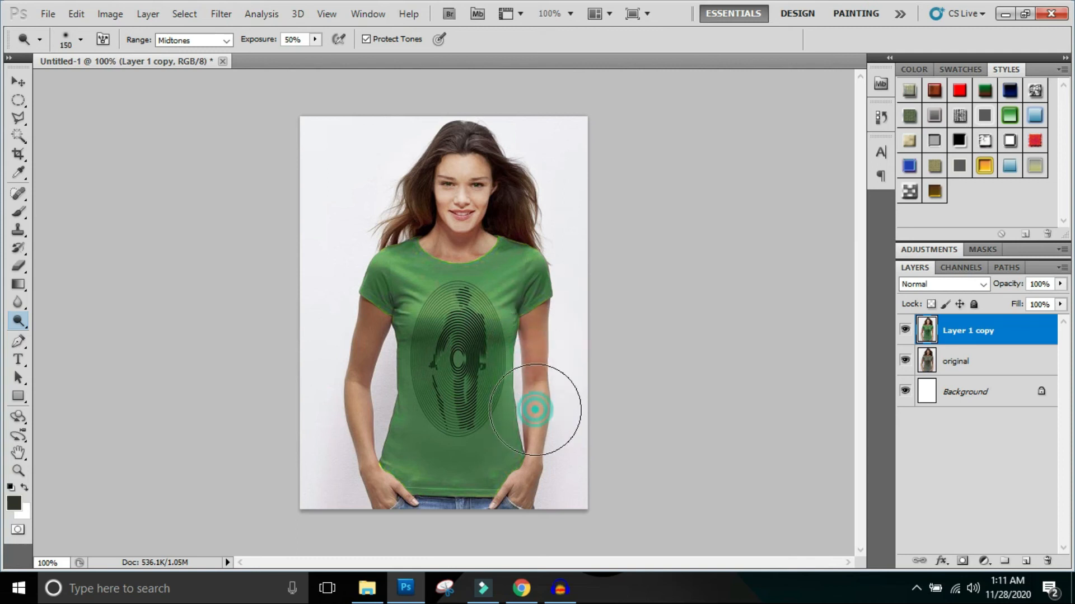
- Lighten the arm on the image's left side, reduce the Dodge brush to 100 pixels, and lighten the neck
click(352, 350)
click(355, 401)
click(377, 467)
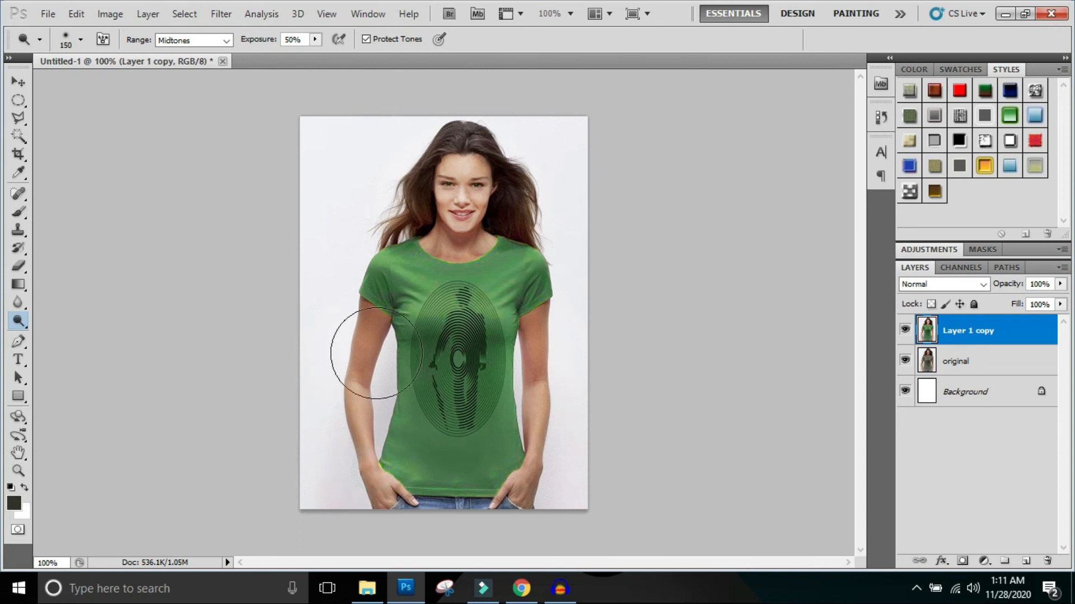
key(bracketleft)
click(349, 318)
key(bracketleft)
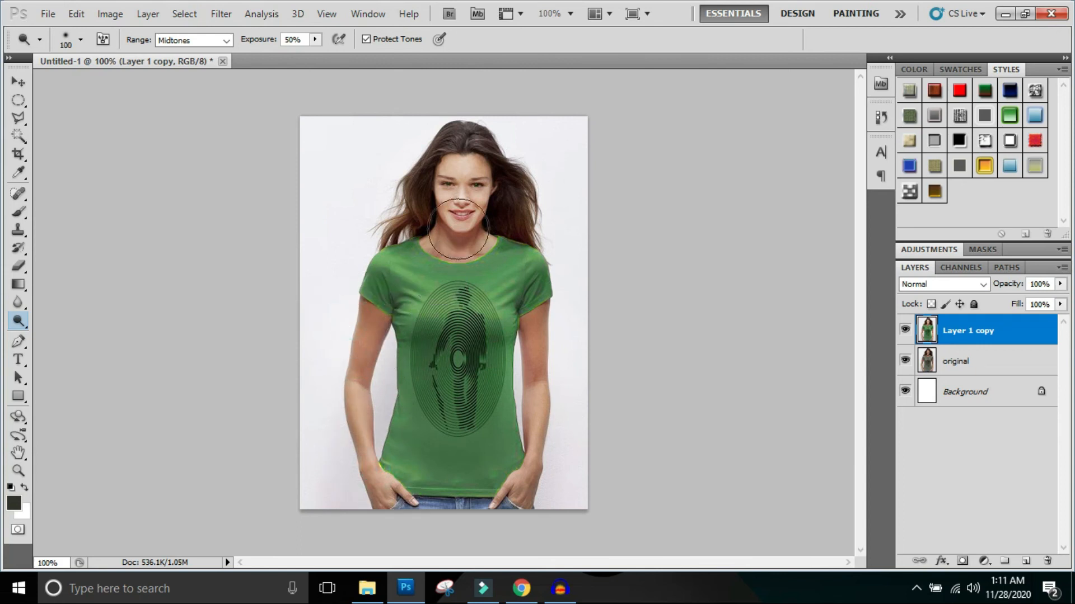
click(458, 245)
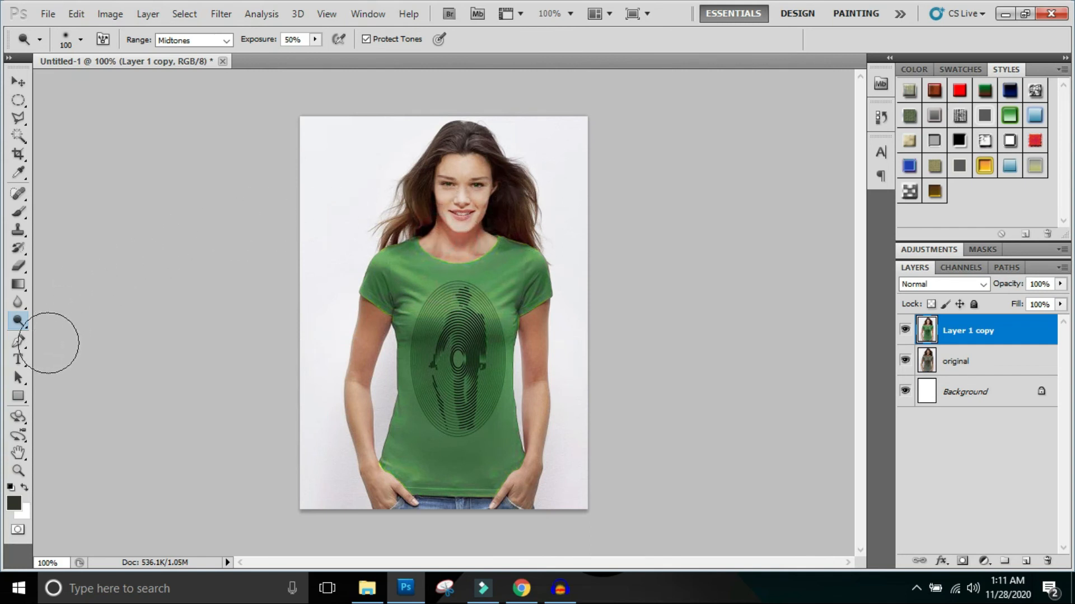
- Darken the woman's hair on both sides and the crown using the Burn tool with an 80-pixel brush
drag(21, 328, 56, 352)
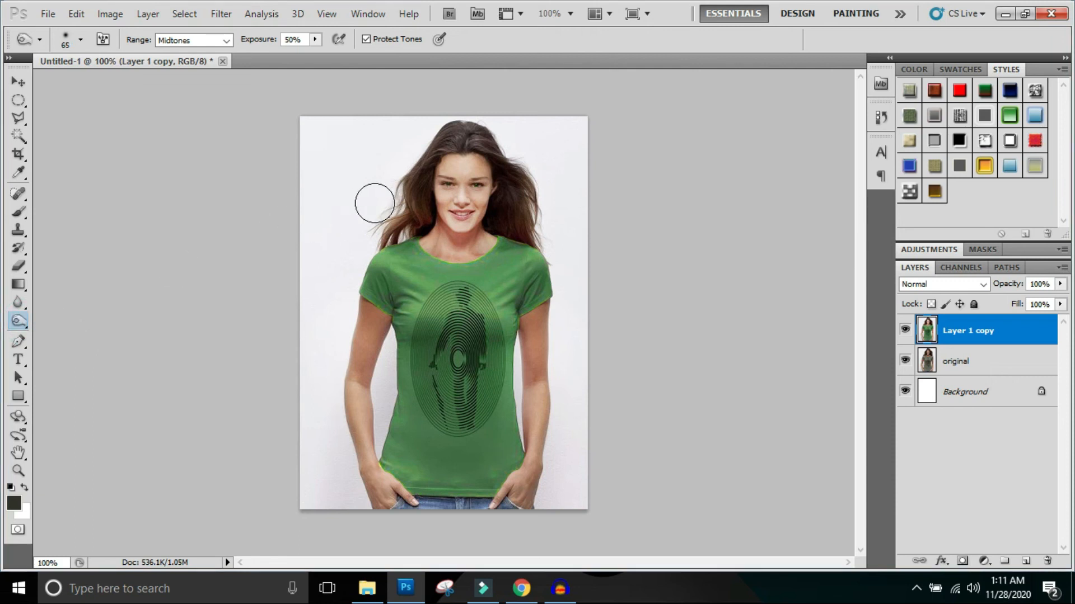
key(bracketright)
click(413, 190)
click(414, 211)
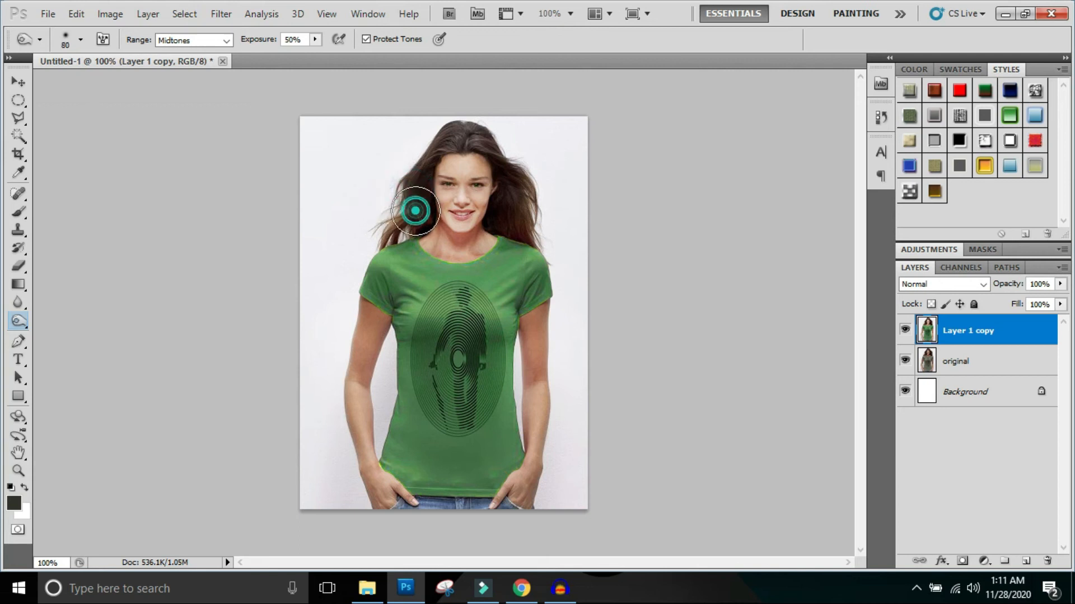
click(515, 212)
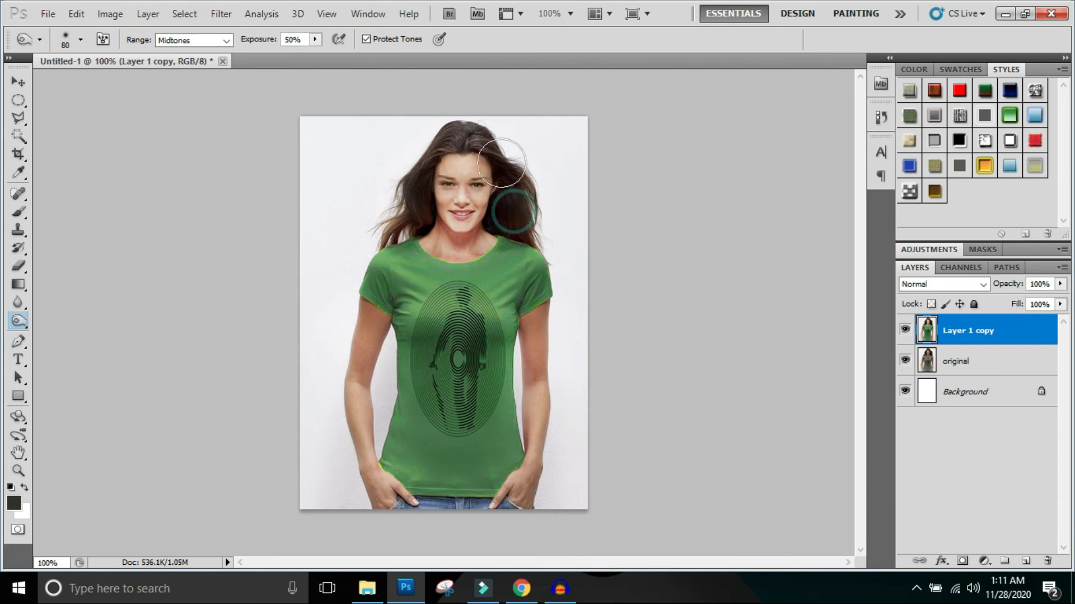
click(449, 135)
click(489, 139)
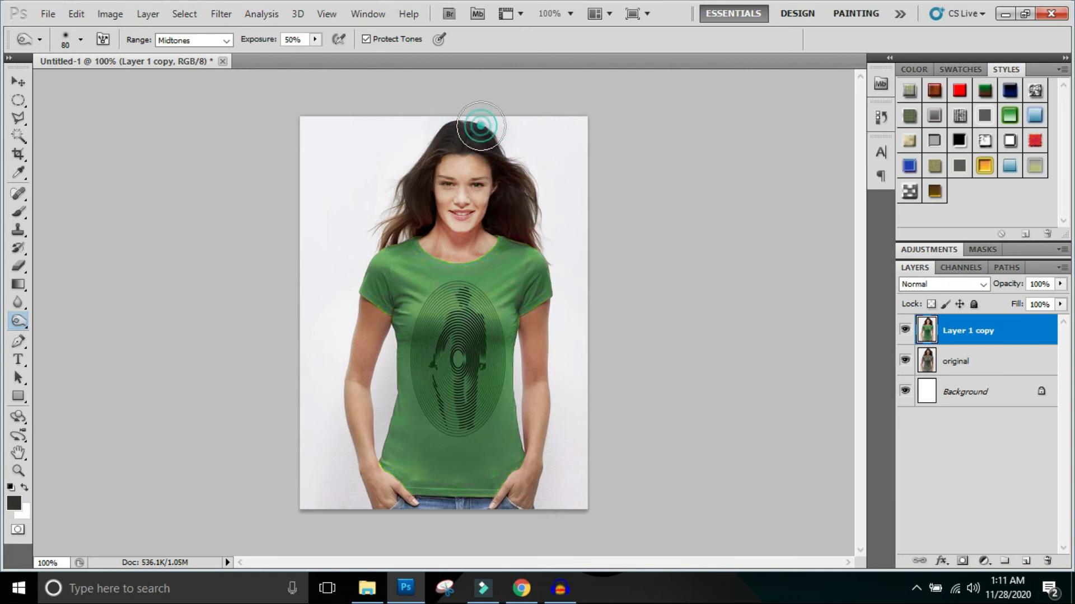
click(424, 165)
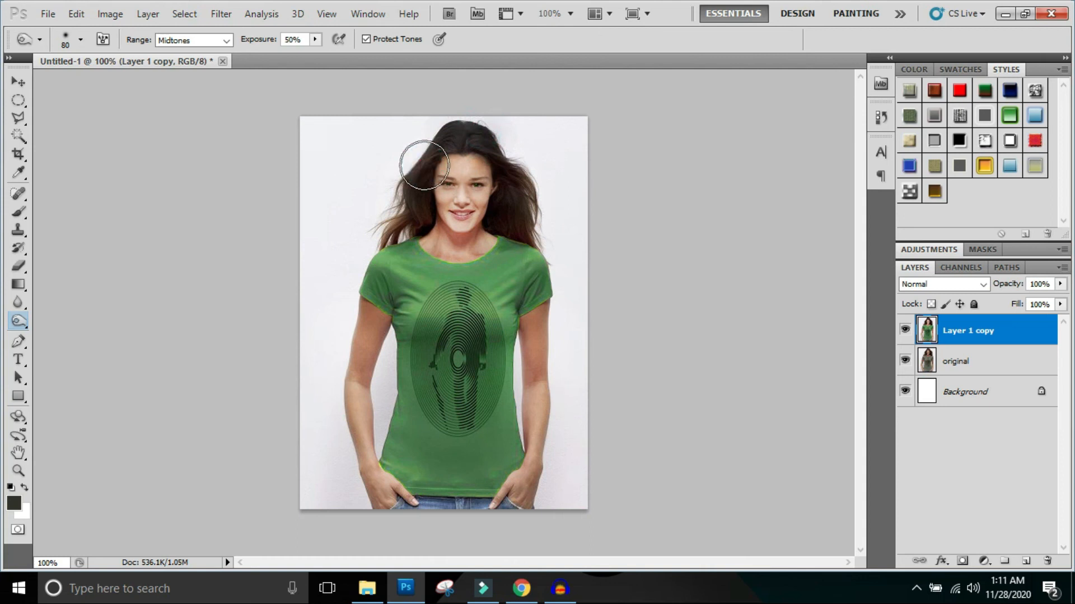
- Brighten Layer 1 copy by applying a Curves adjustment that raises the RGB curve at input 158 to output 193
click(115, 16)
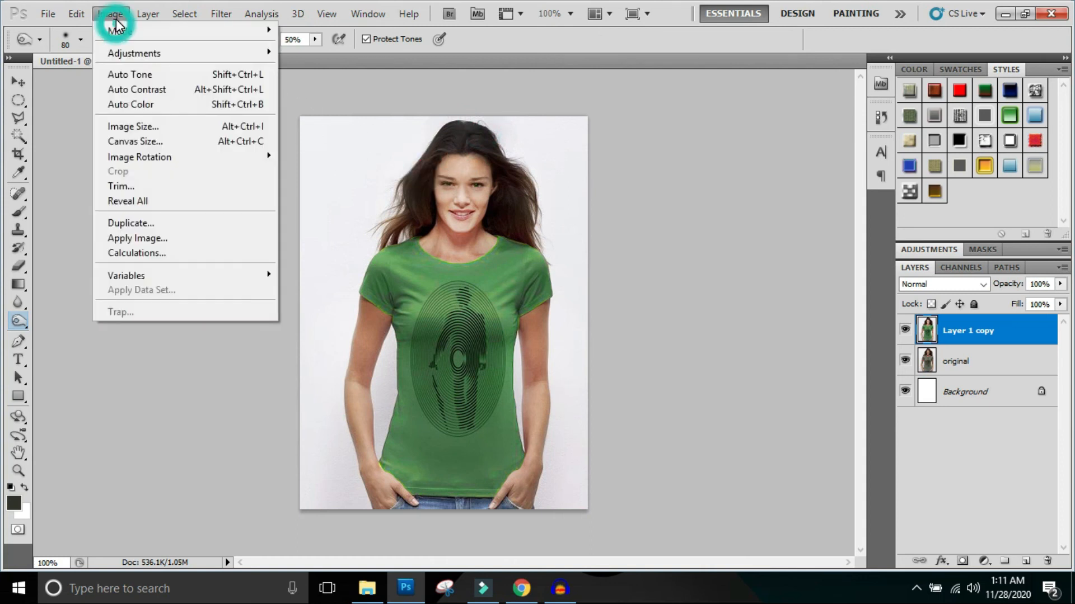
mouse_move(126, 50)
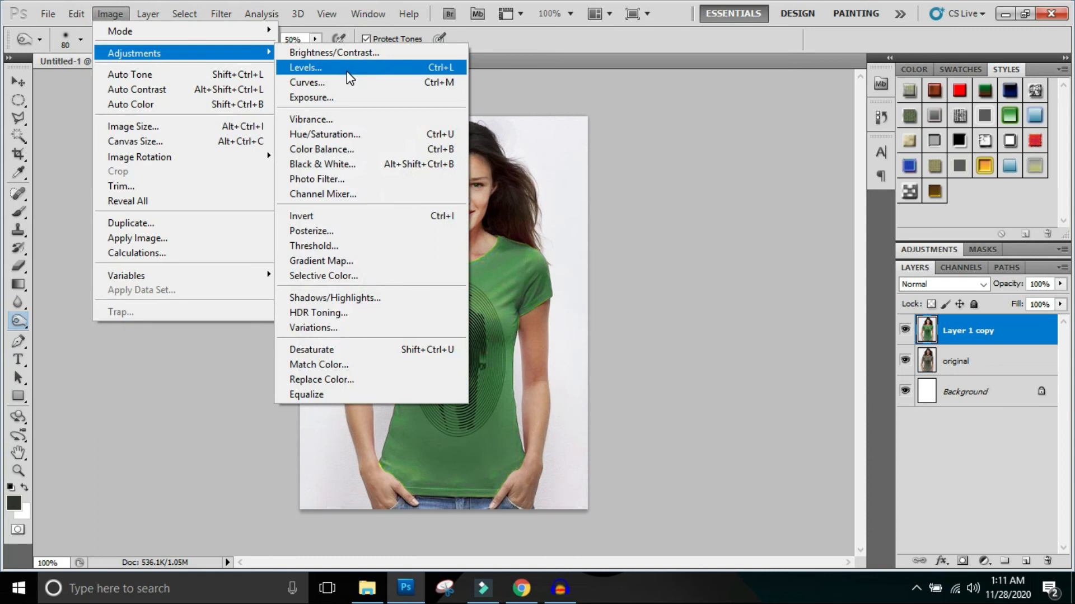
click(345, 81)
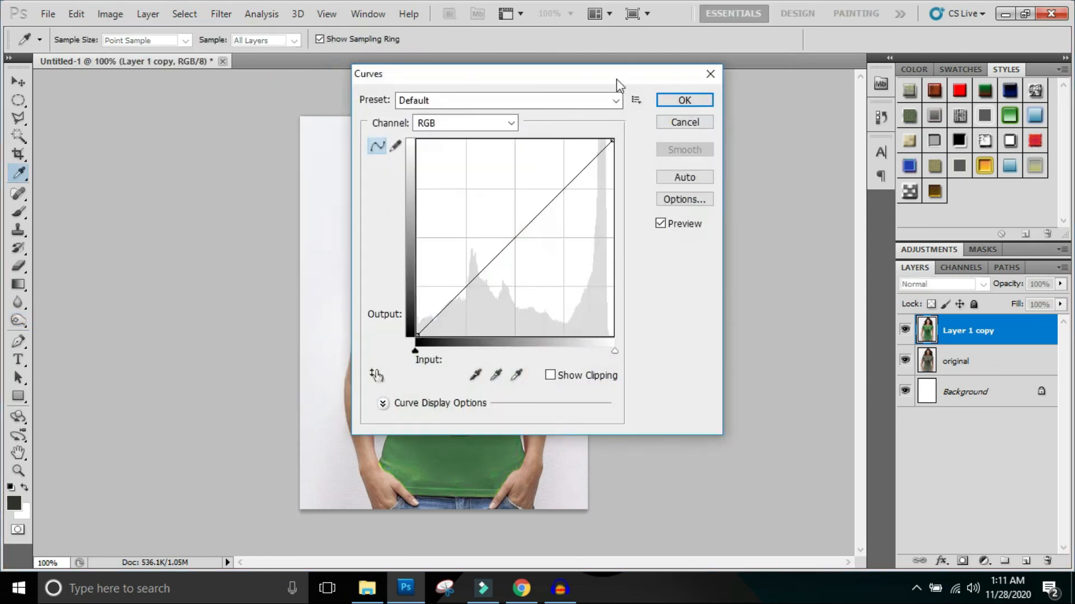
drag(616, 82, 859, 159)
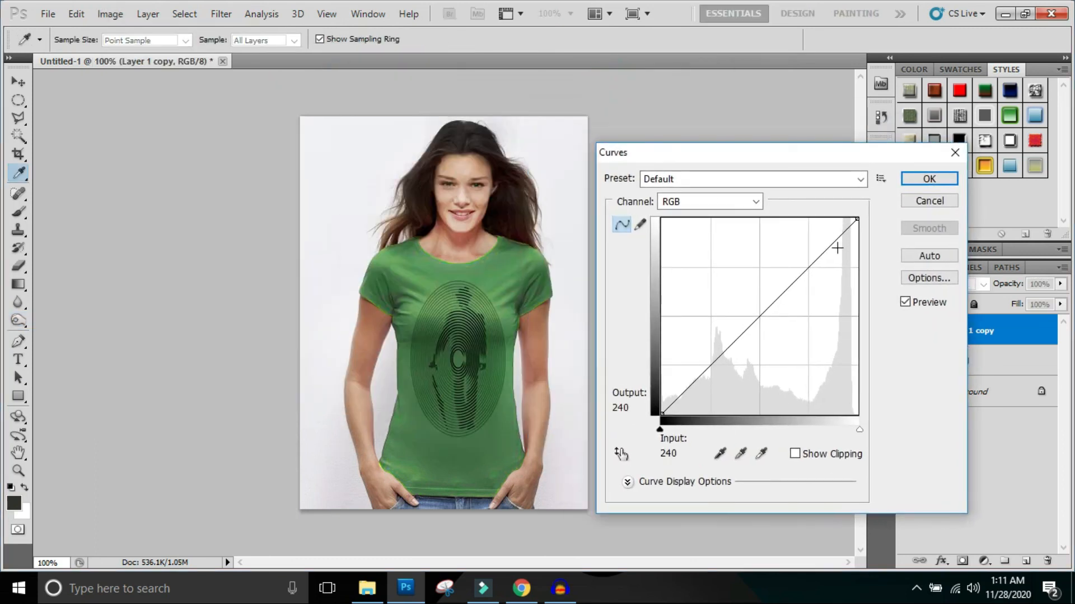
click(784, 283)
mouse_move(784, 283)
mouse_down()
mouse_move(784, 257)
mouse_move(781, 271)
mouse_move(766, 261)
mouse_move(774, 290)
mouse_move(783, 267)
mouse_up()
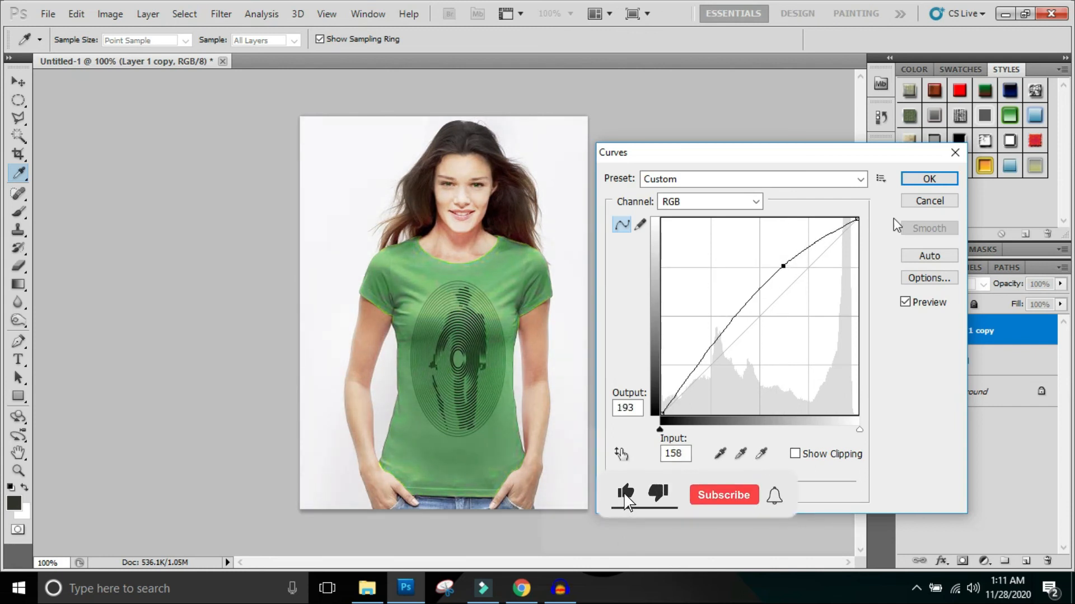
click(917, 178)
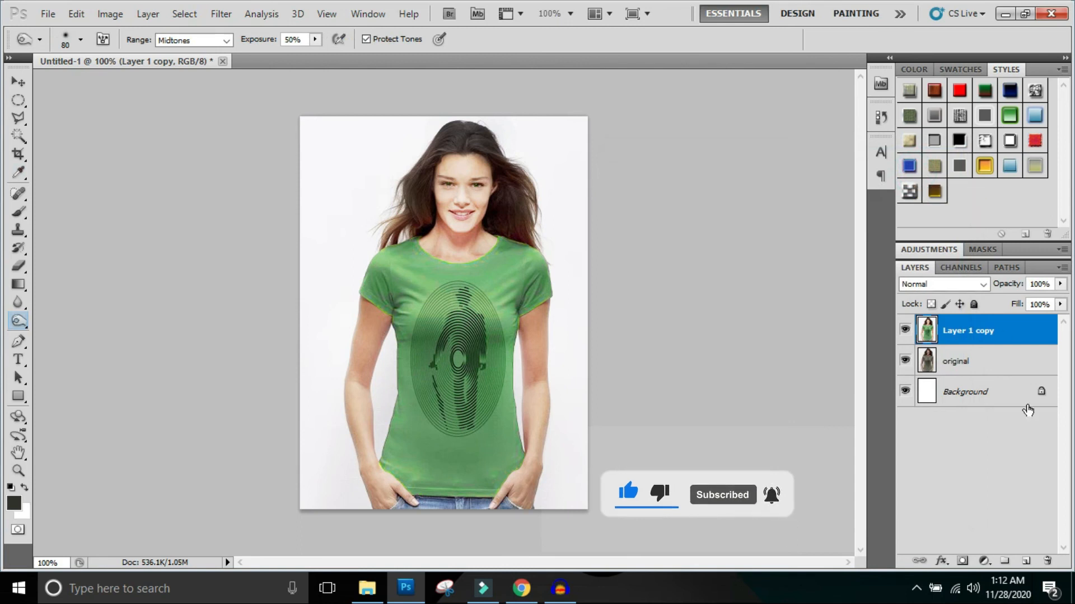
- Add a new layer and draw a tall elliptical selection around the woman, feathered by 30 pixels
click(1024, 562)
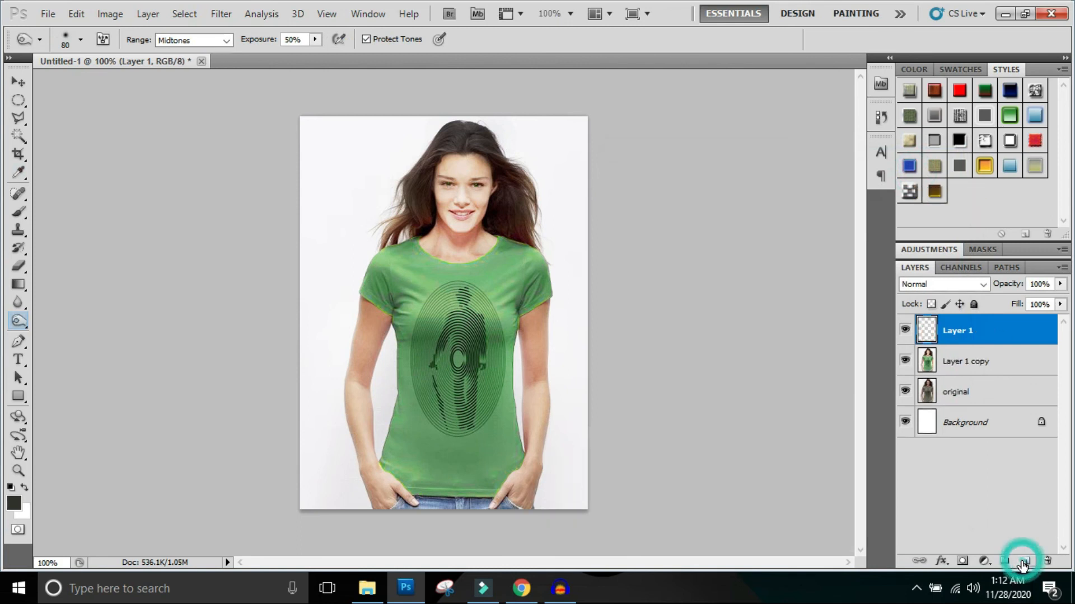
click(26, 105)
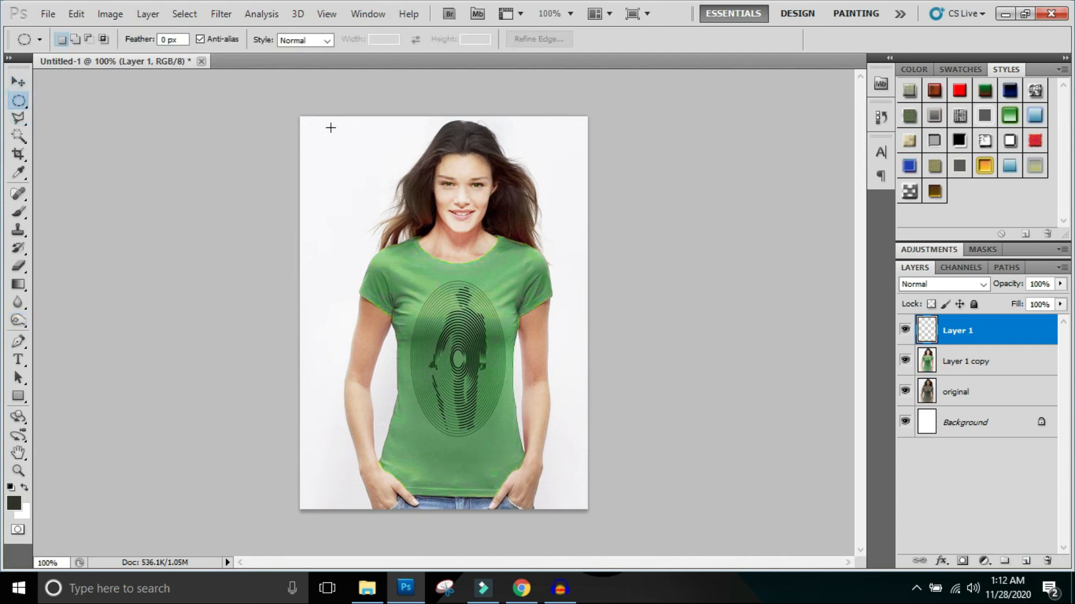
drag(327, 112, 585, 577)
right_click(457, 336)
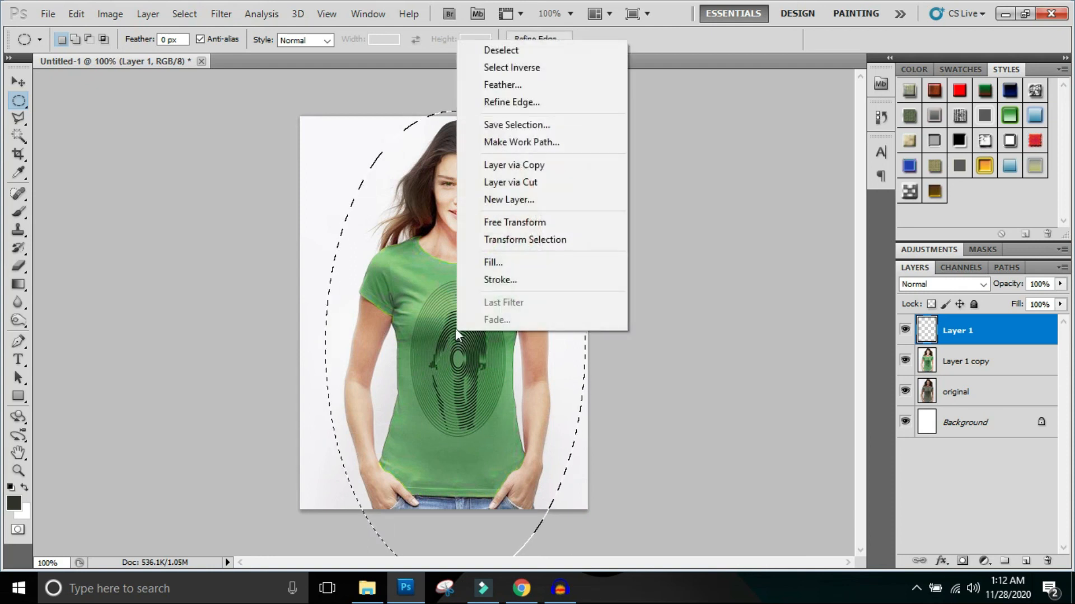
click(520, 85)
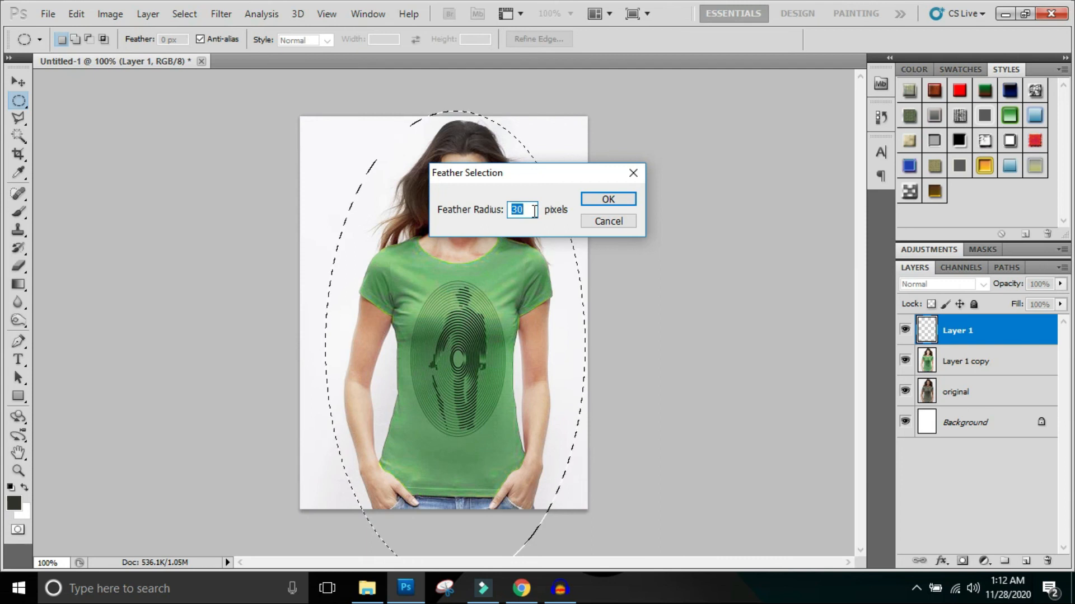
click(586, 200)
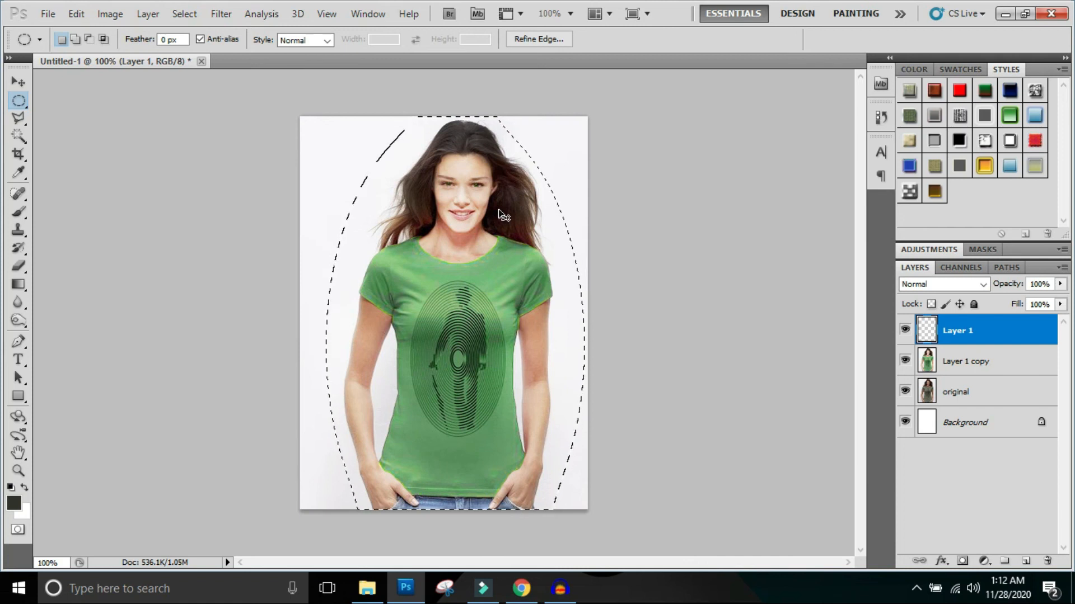
- Invert the feathered selection, fill it with the dark foreground color as a vignette, and deselect
key(shift+ctrl+i)
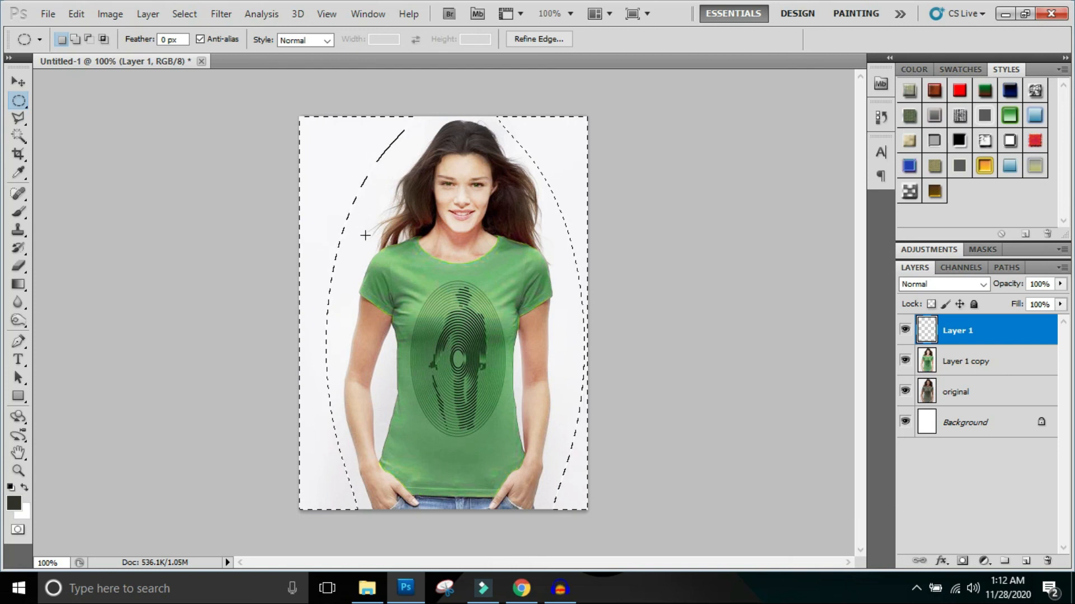
key(alt+BackSpace)
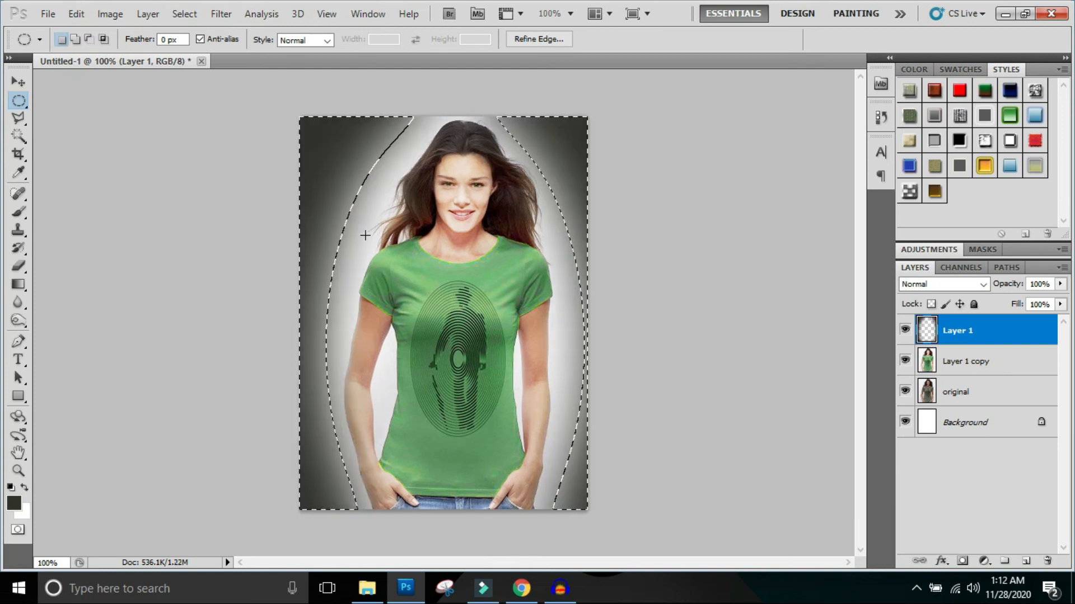
key(ctrl+d)
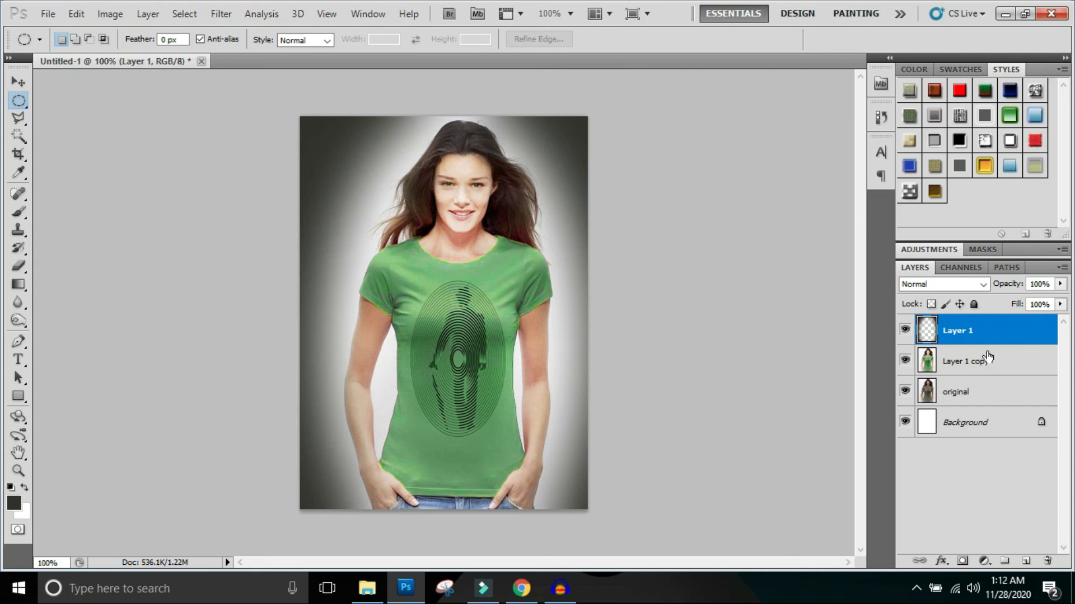
- Merge the vignette layer into Layer 1 copy and compare the result with the original by toggling the layer's visibility
key(Delete)
click(906, 336)
click(906, 336)
click(906, 330)
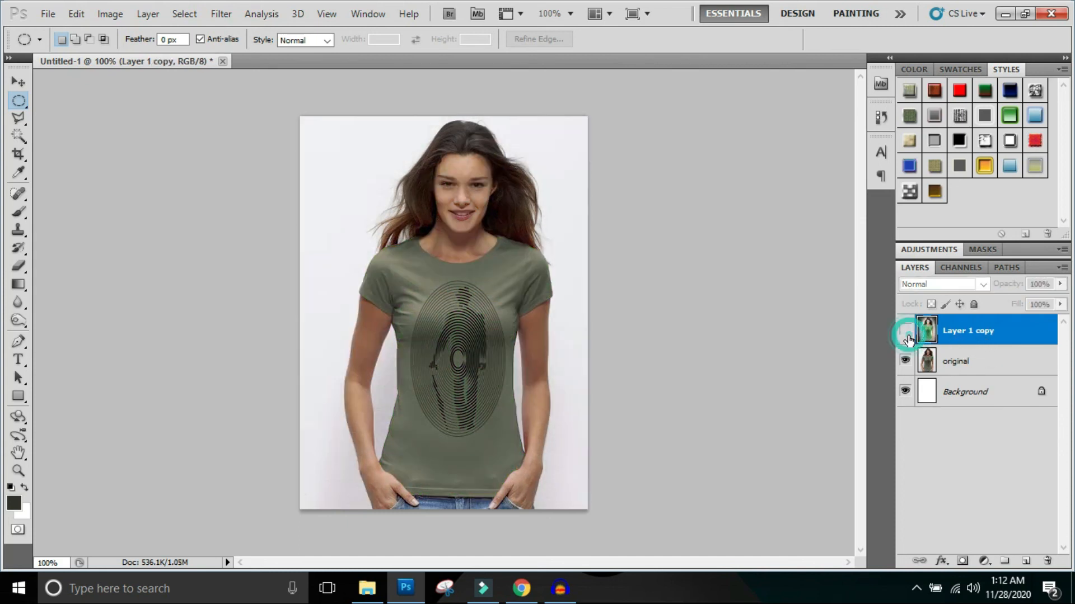
click(906, 335)
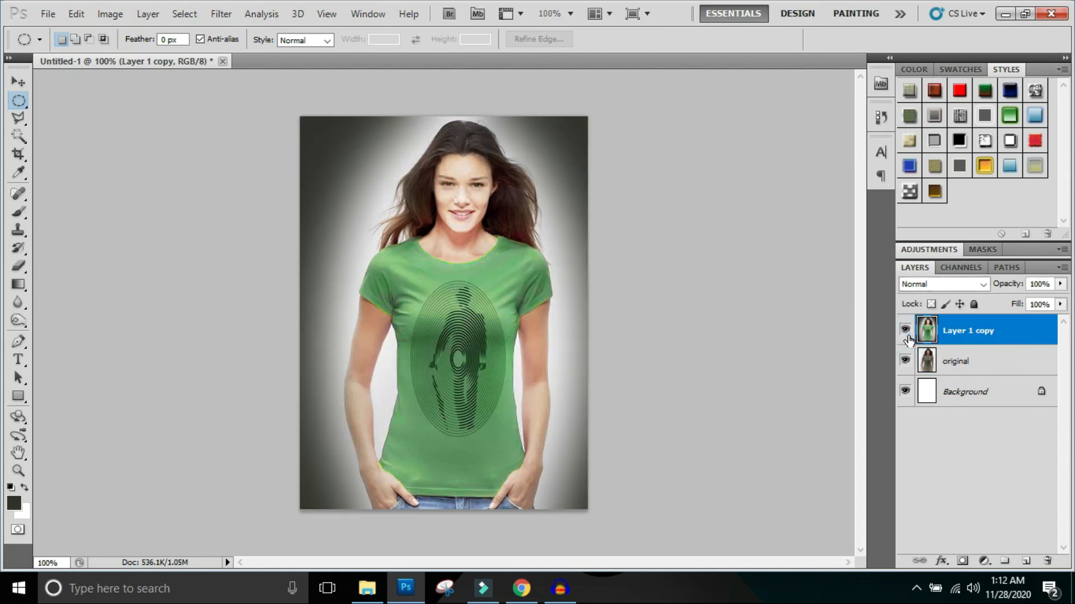
click(906, 332)
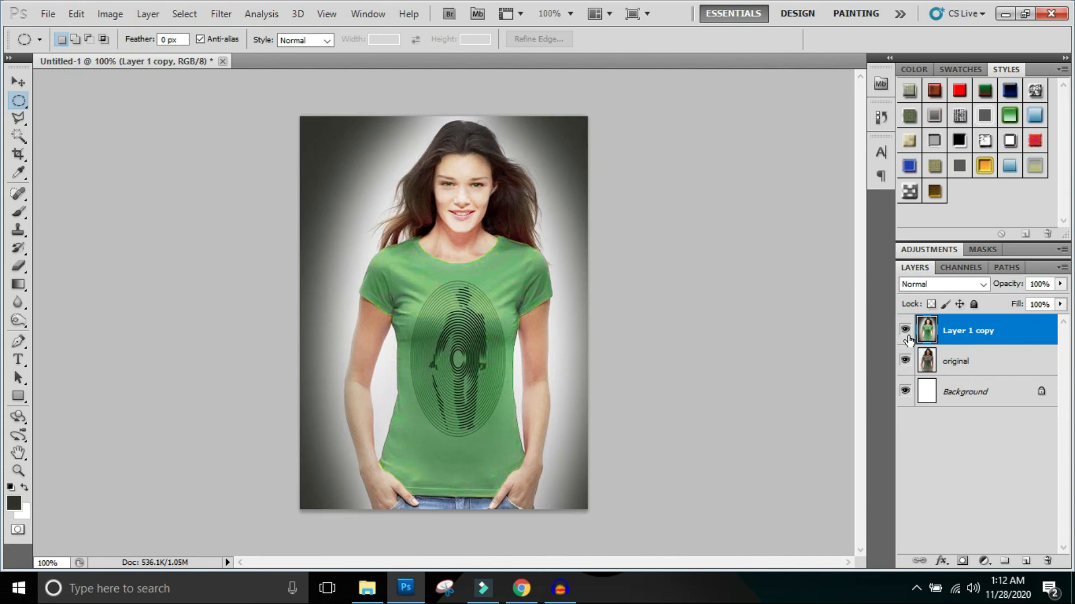